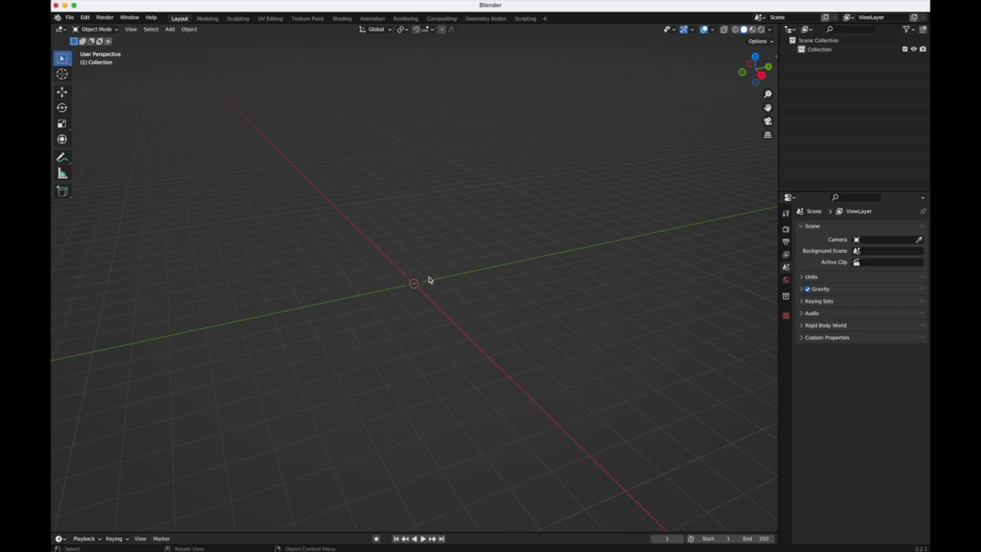
# Add mario.png from the Desktop folder as a reference image in the scene
pyautogui.click(168, 31)
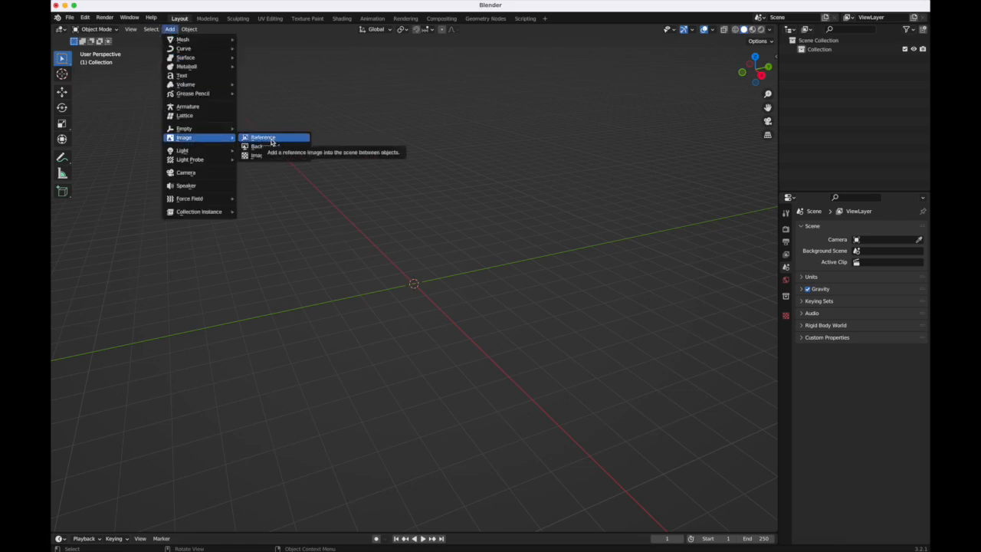
pyautogui.click(169, 29)
pyautogui.moveTo(211, 139)
pyautogui.click(263, 138)
pyautogui.click(211, 170)
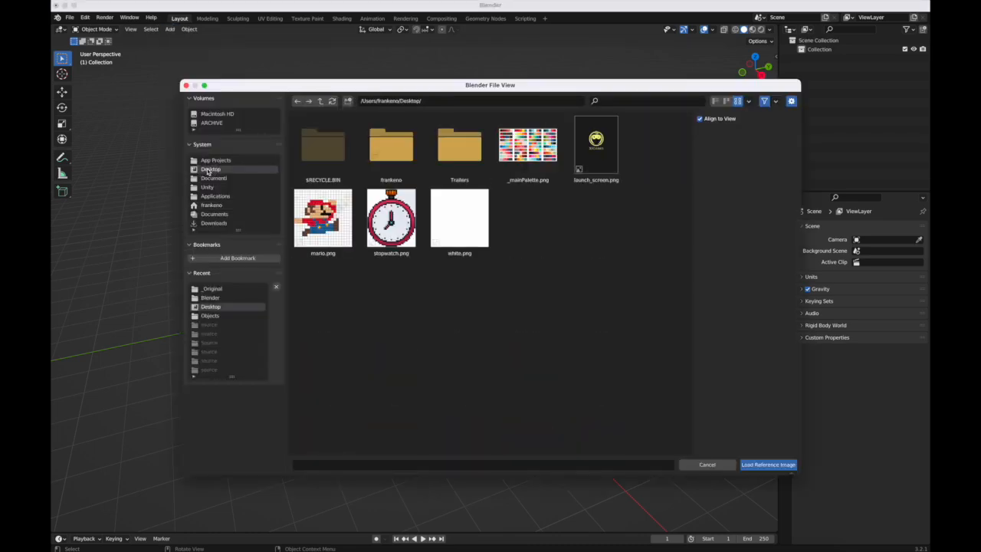
pyautogui.doubleClick(301, 218)
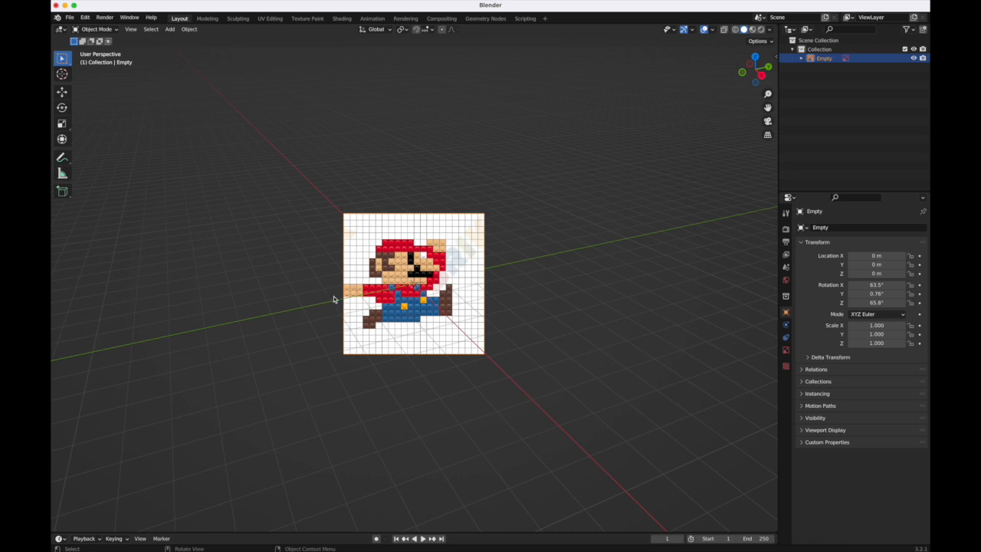
# Set the reference image's rotation to 0° on the X, Y and Z axes
pyautogui.click(776, 57)
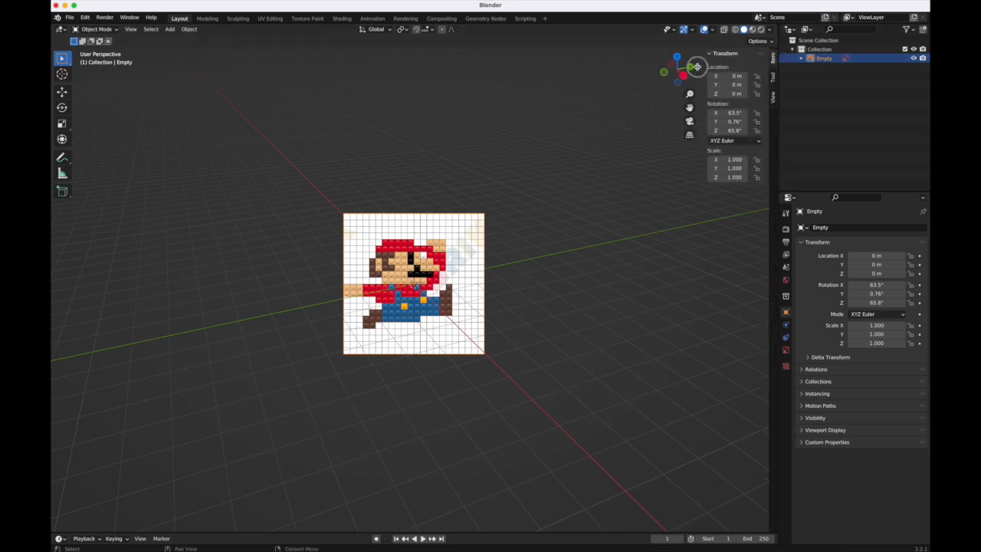
pyautogui.click(717, 109)
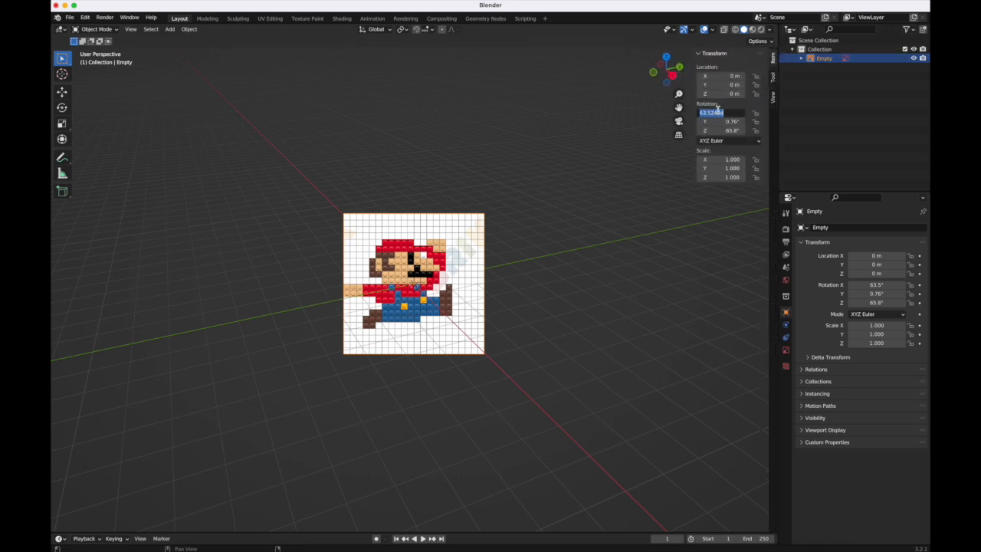
pyautogui.write('0')
pyautogui.press('Tab')
pyautogui.write('0')
pyautogui.press('Tab')
pyautogui.write('0')
pyautogui.press('Return')
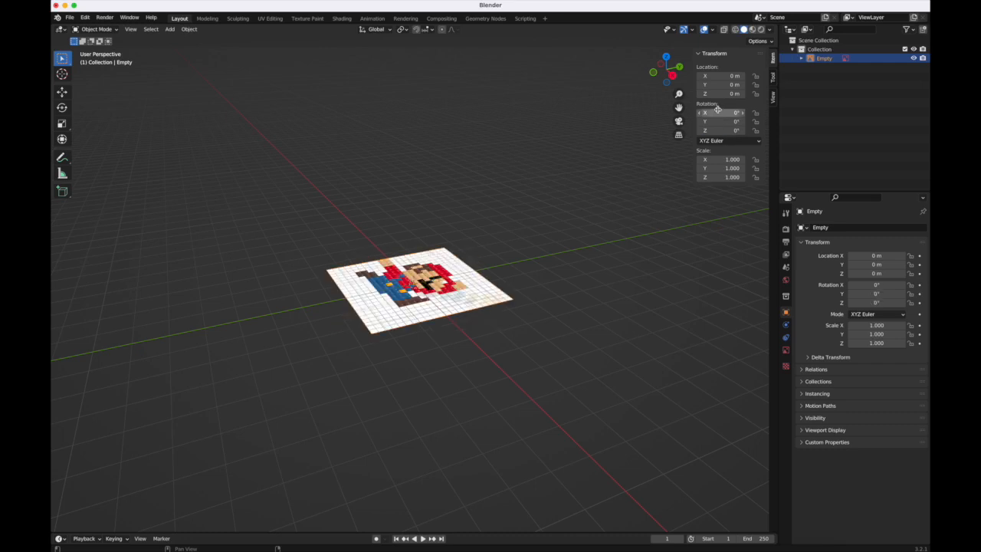
# Switch to the top view and move the reference image along X to about -6.17 m
pyautogui.click(666, 58)
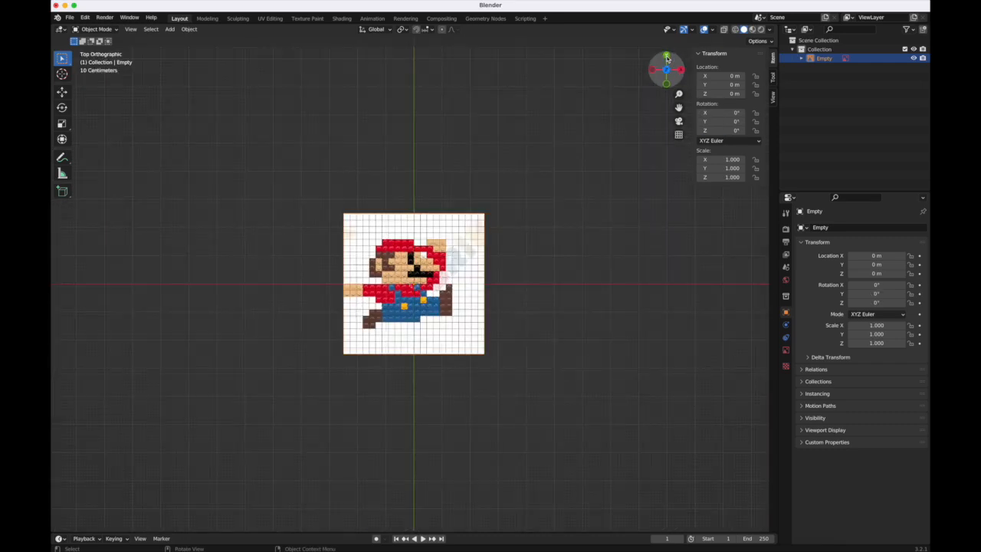
pyautogui.scroll(3, 448, 276)
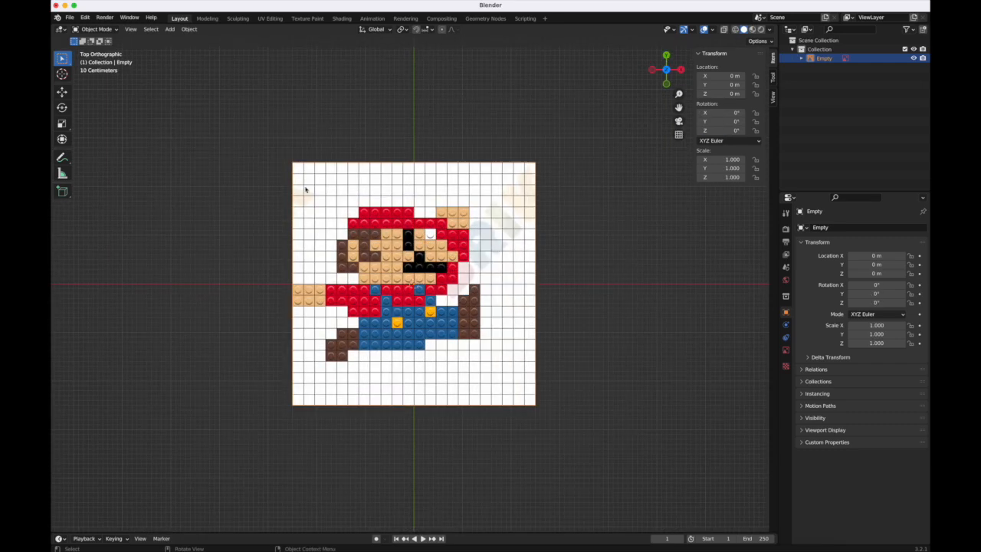
pyautogui.hotkey('alt', 'a')
pyautogui.scroll(-3, 430, 279)
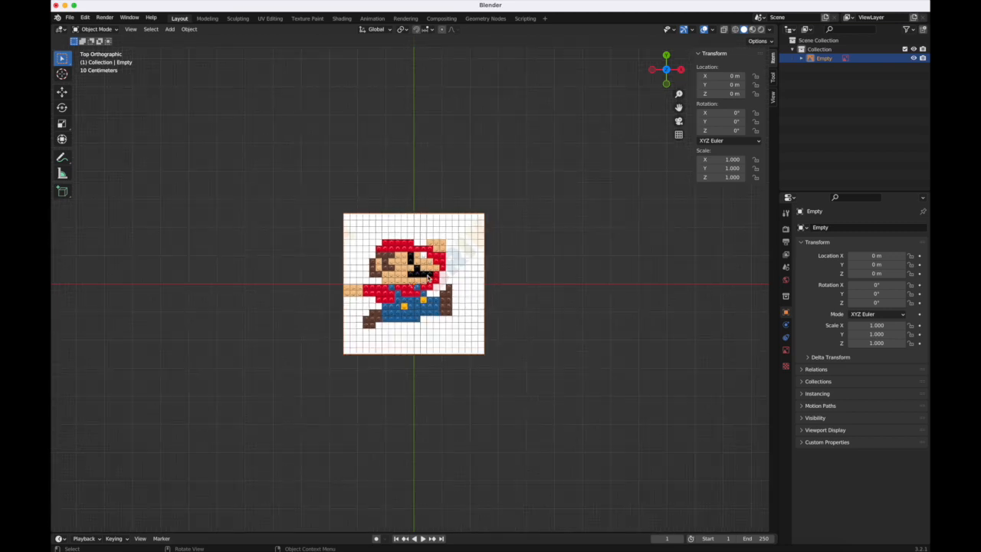
pyautogui.click(63, 138)
pyautogui.moveTo(464, 283); pyautogui.dragTo(290, 283)
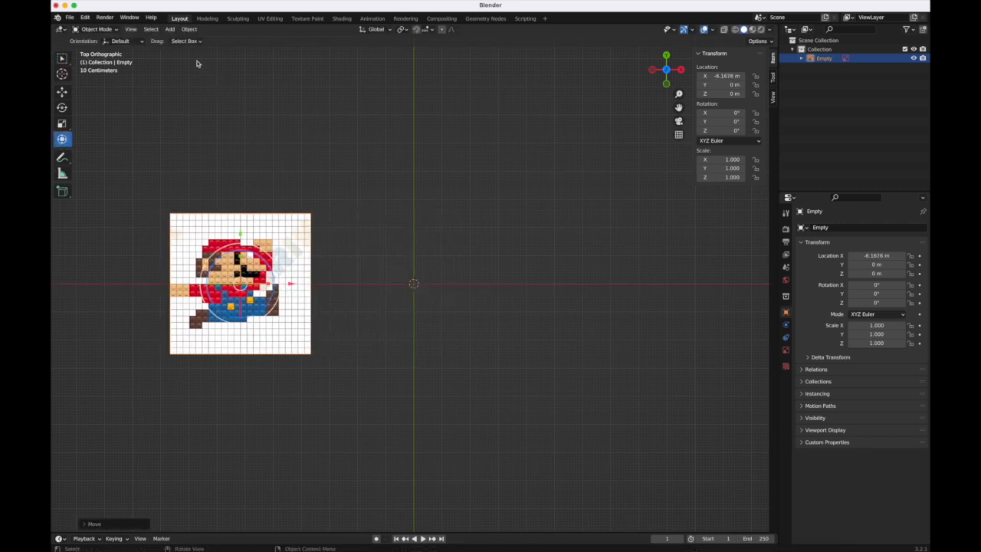
# Add a plane mesh and scale it to about 2.5 so it matches the reference image's size
pyautogui.click(170, 29)
pyautogui.moveTo(184, 39)
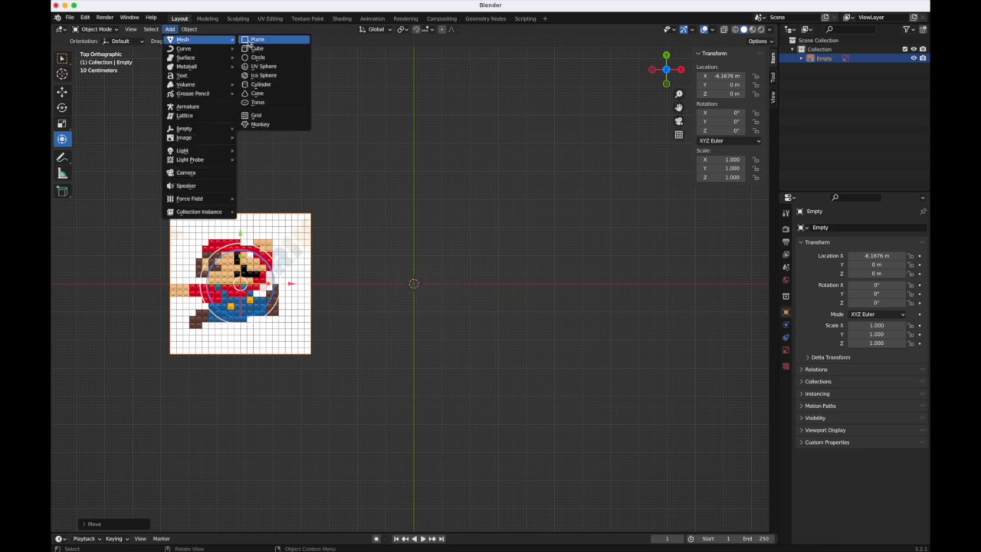
pyautogui.click(253, 42)
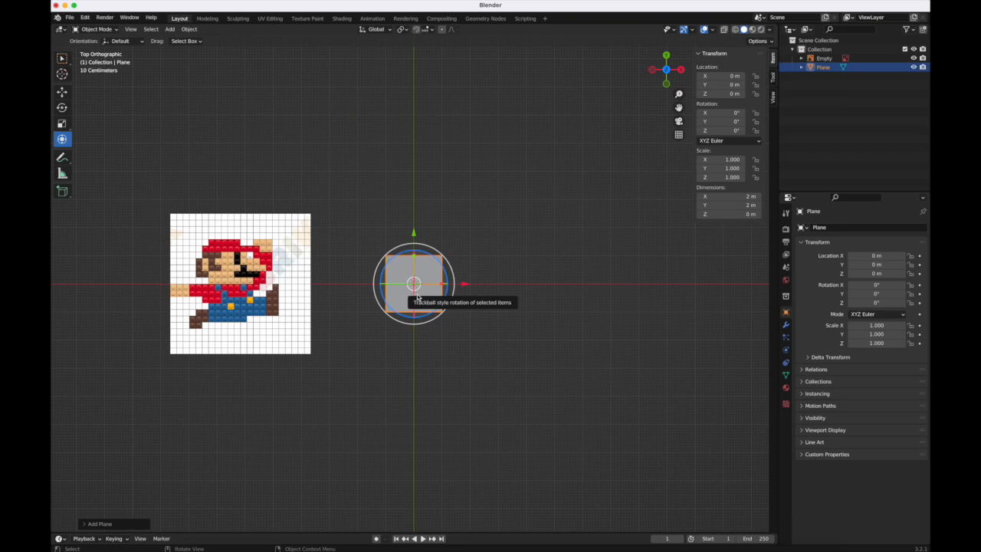
pyautogui.press('s')
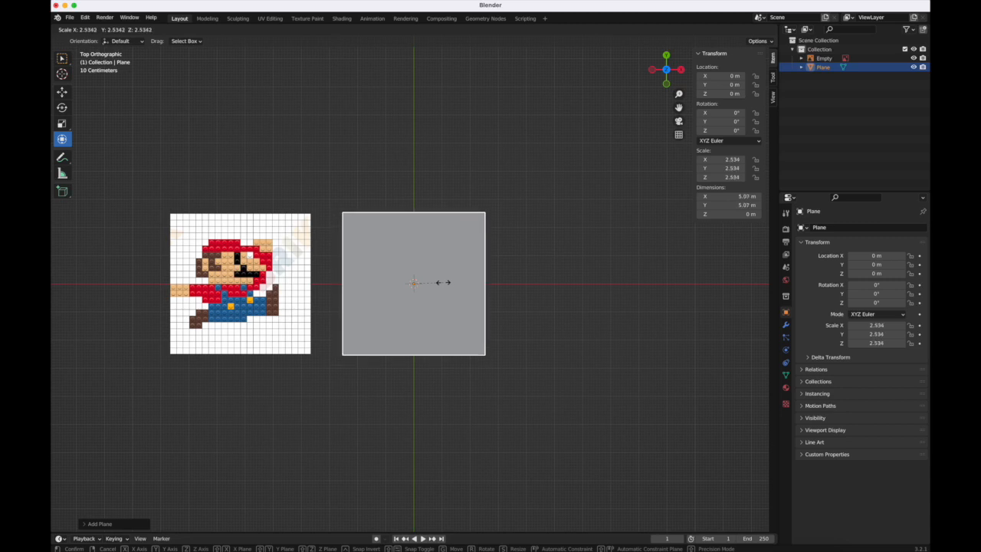
pyautogui.click(443, 283)
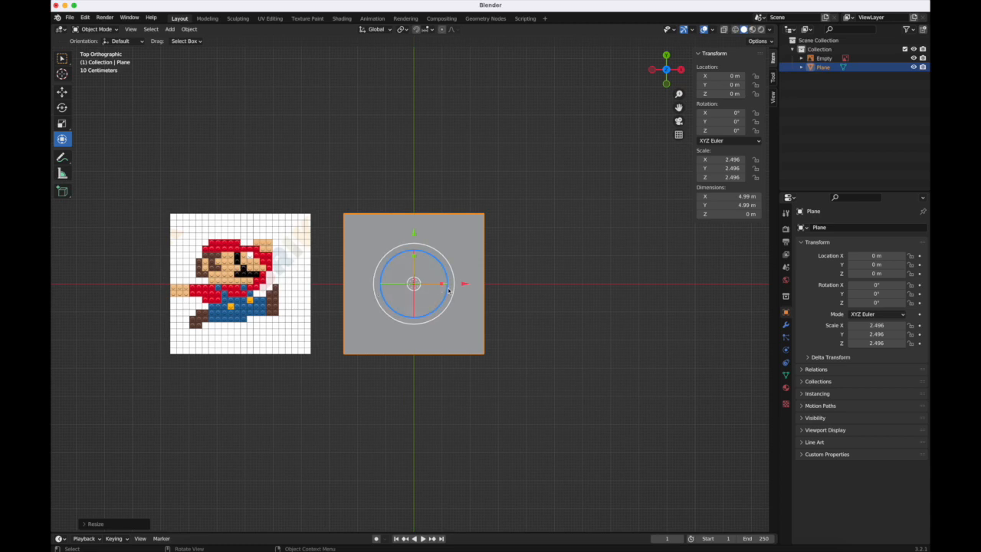
# Try shifting the plane along the X axis, and reset its X location to 0 m
pyautogui.moveTo(465, 284)
pyautogui.mouseDown()
pyautogui.moveTo(326, 285)
pyautogui.moveTo(478, 291)
pyautogui.mouseUp()
pyautogui.doubleClick(728, 77)
pyautogui.write('0')
pyautogui.press('Return')
# Enter Edit Mode with face selection and subdivide the plane with 22 cuts
pyautogui.click(97, 30)
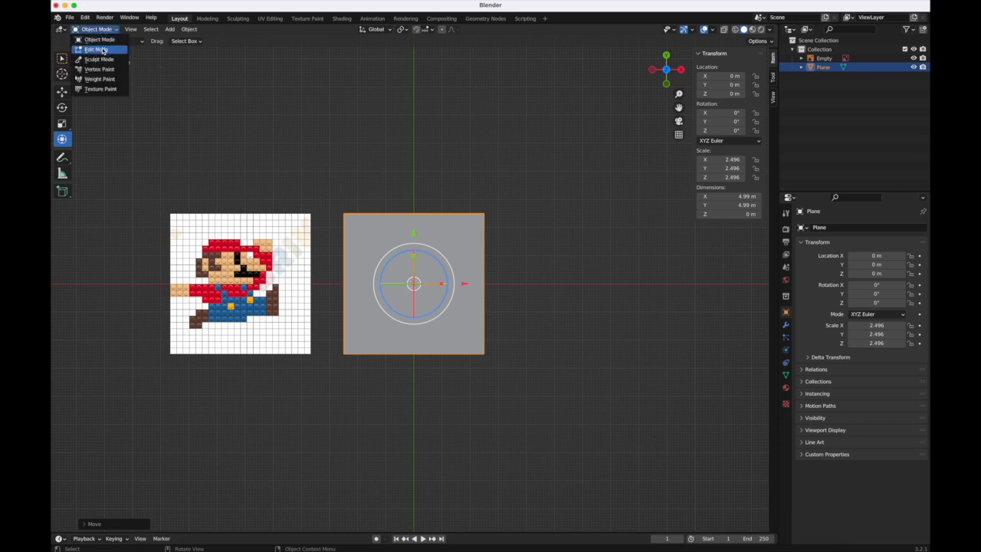
pyautogui.click(97, 49)
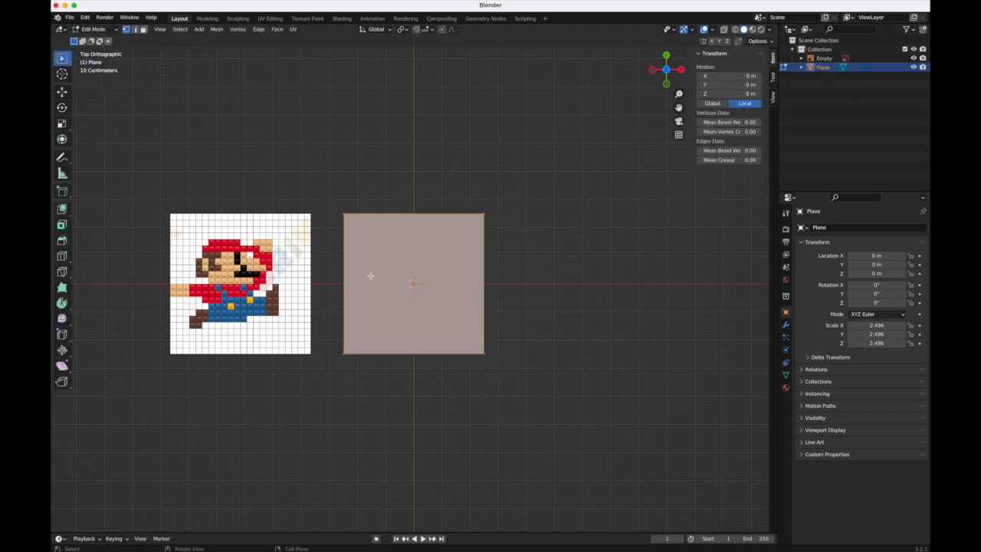
pyautogui.click(143, 29)
pyautogui.rightClick(391, 245)
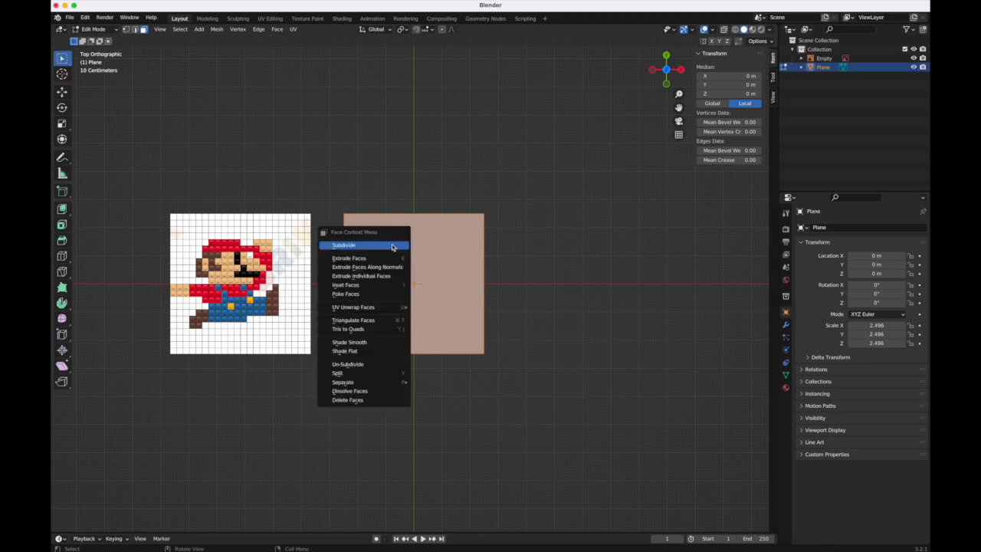
pyautogui.click(344, 245)
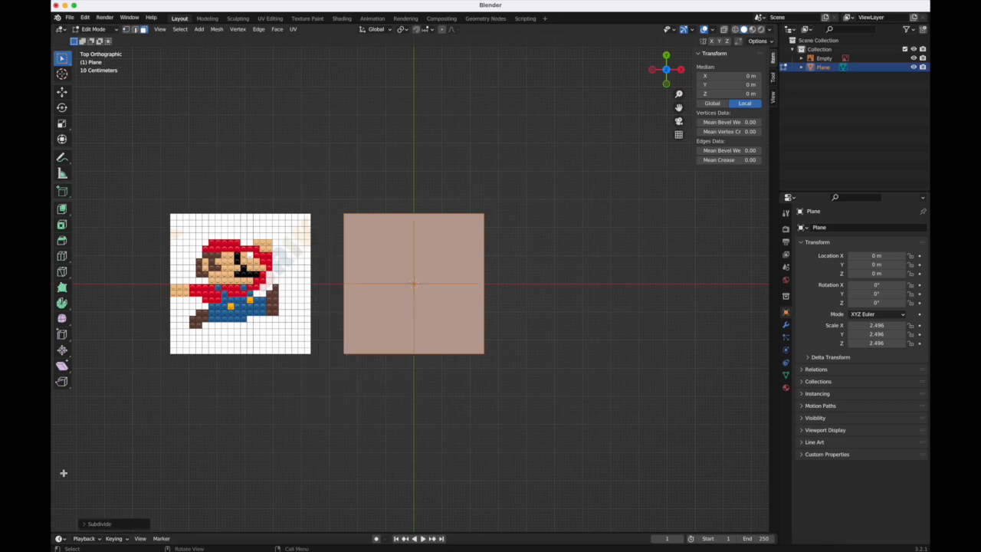
pyautogui.click(104, 527)
pyautogui.click(165, 462)
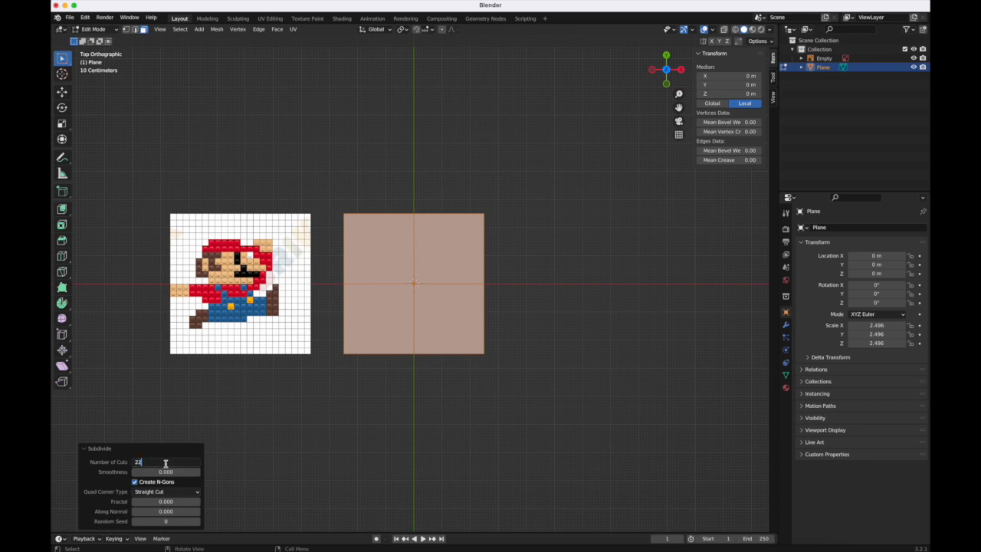
pyautogui.press('Return')
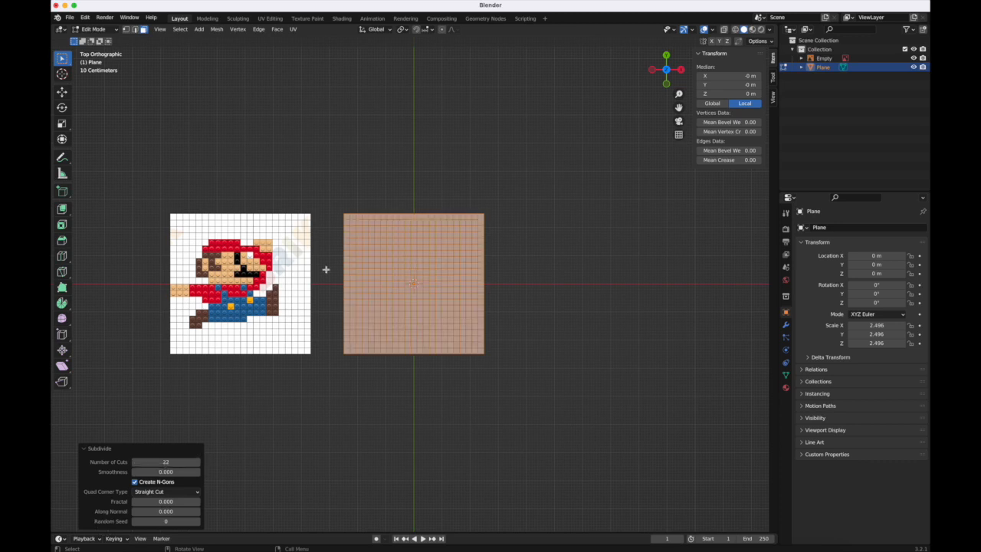
# Switch to the Shading workspace and create a new material for the plane
pyautogui.scroll(2, 259, 253)
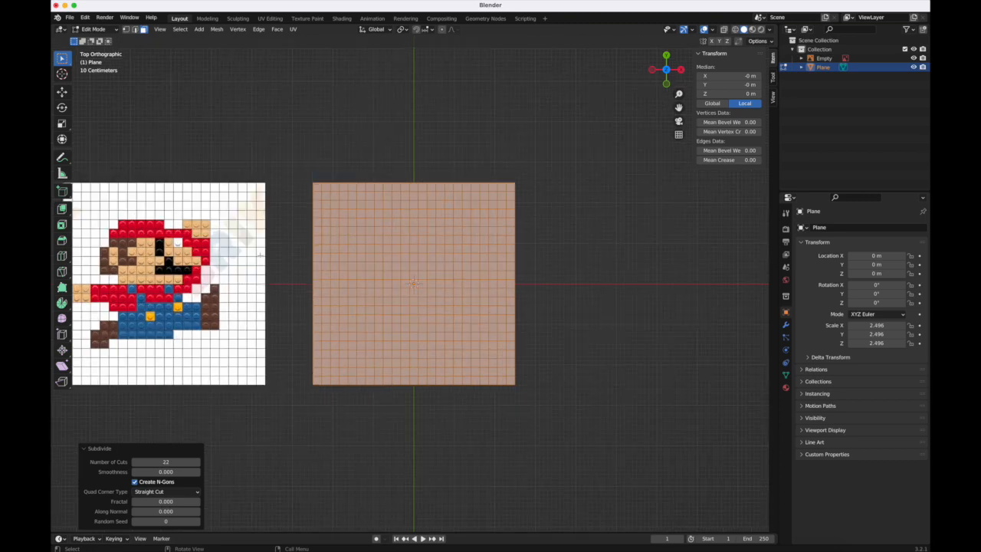
pyautogui.keyDown('shift'); pyautogui.moveTo(338, 242); pyautogui.dragTo(407, 237, button='middle'); pyautogui.keyUp('shift')
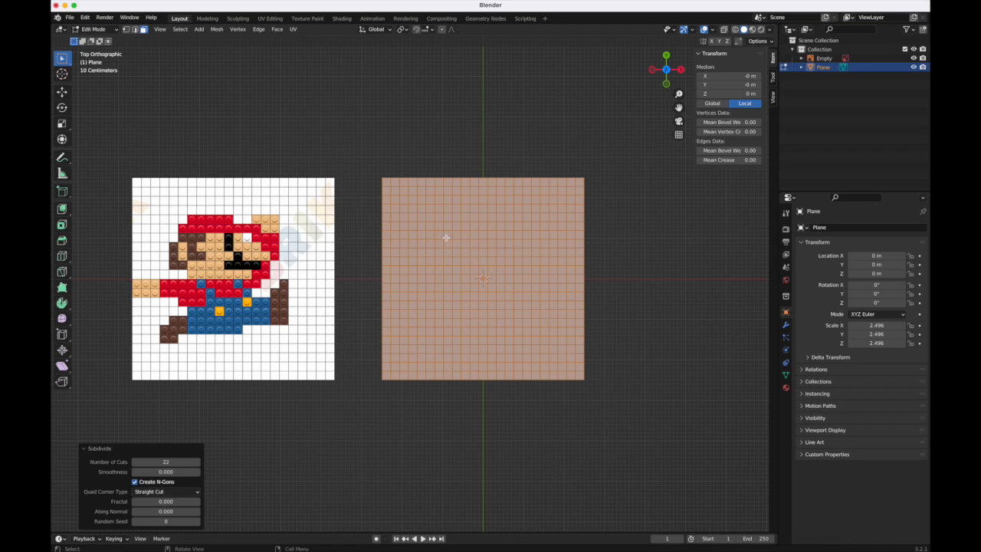
pyautogui.click(341, 18)
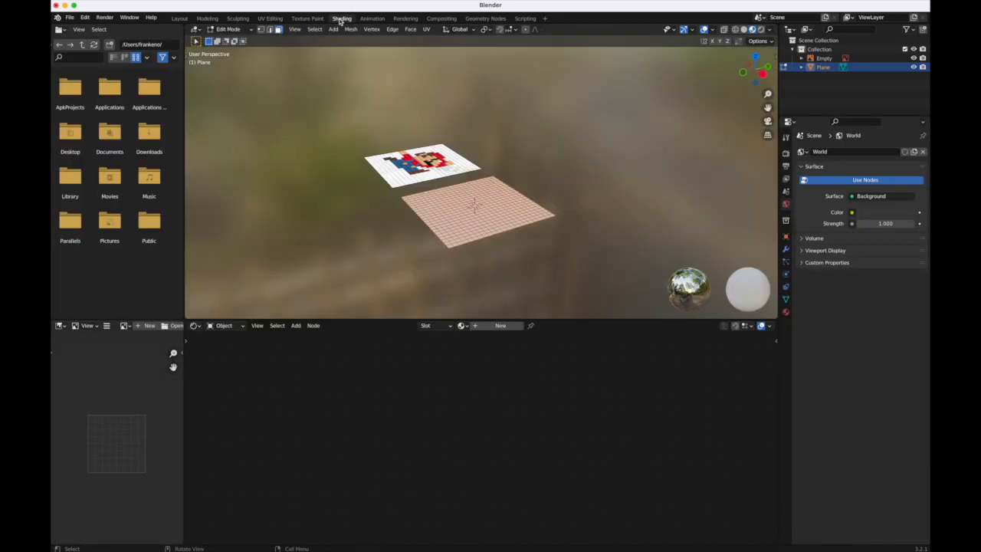
pyautogui.moveTo(445, 287); pyautogui.dragTo(468, 247, button='middle')
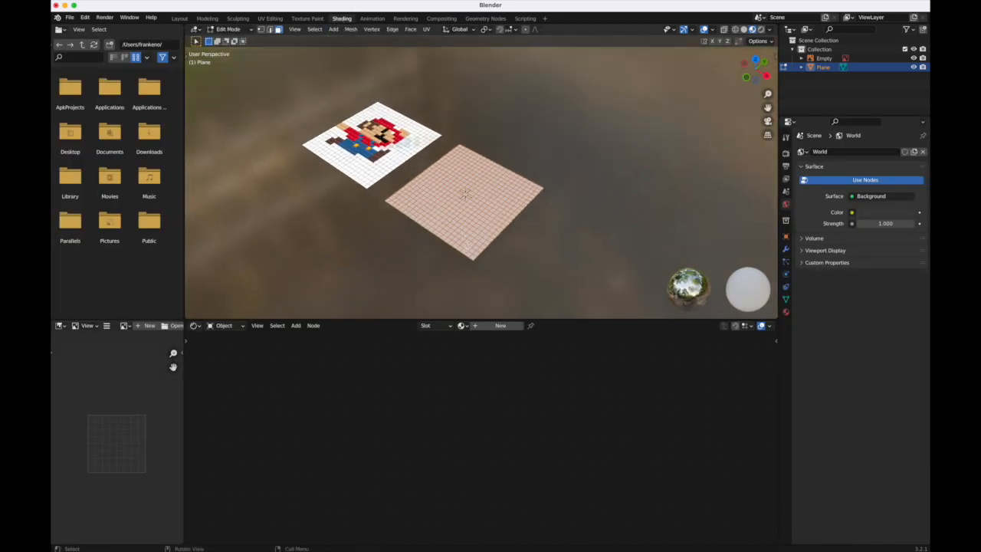
pyautogui.click(494, 327)
pyautogui.scroll(-3, 484, 392)
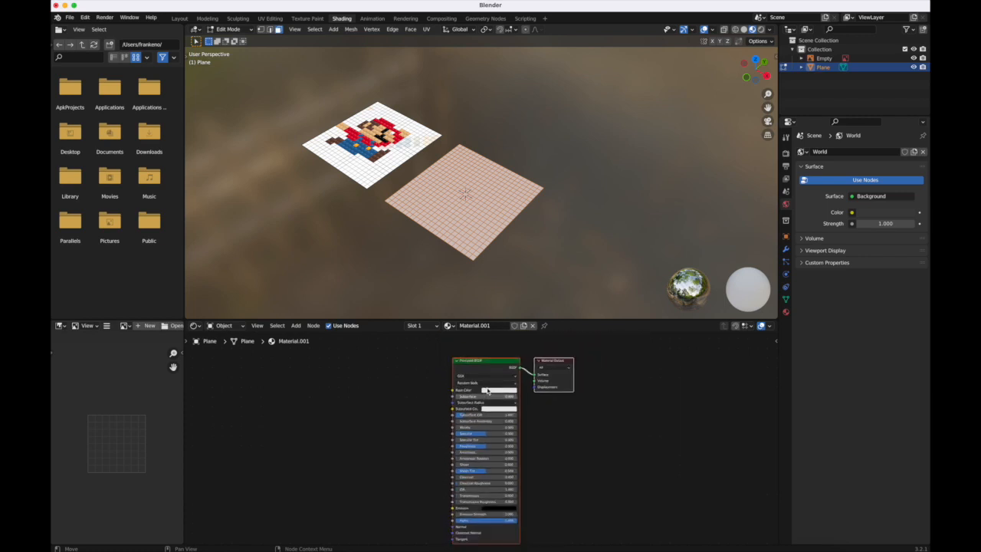
pyautogui.moveTo(489, 405); pyautogui.dragTo(488, 395, button='middle')
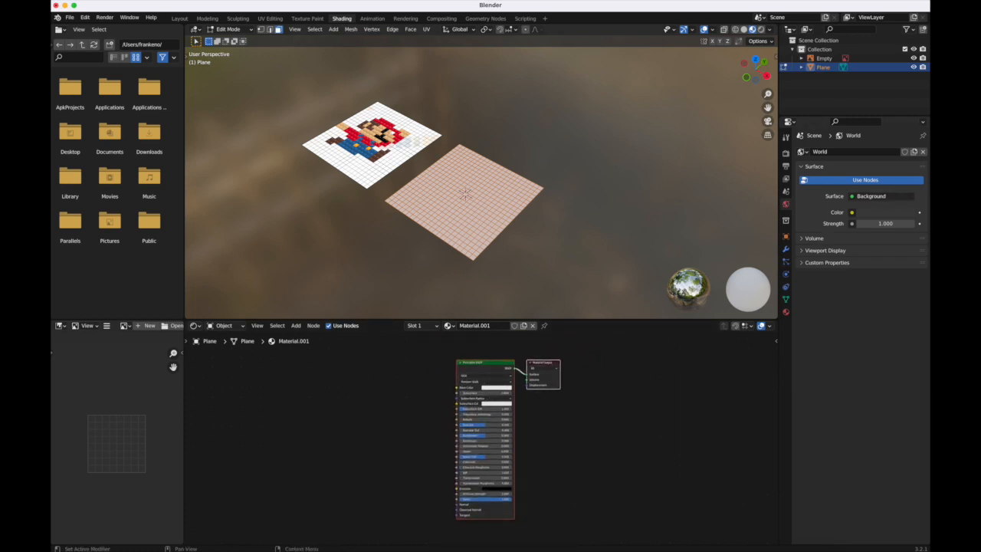
# Add _mainPalette.png as an image texture node and connect its Color output to the Principled BSDF's Base Color
pyautogui.moveTo(754, 314); pyautogui.dragTo(376, 423)
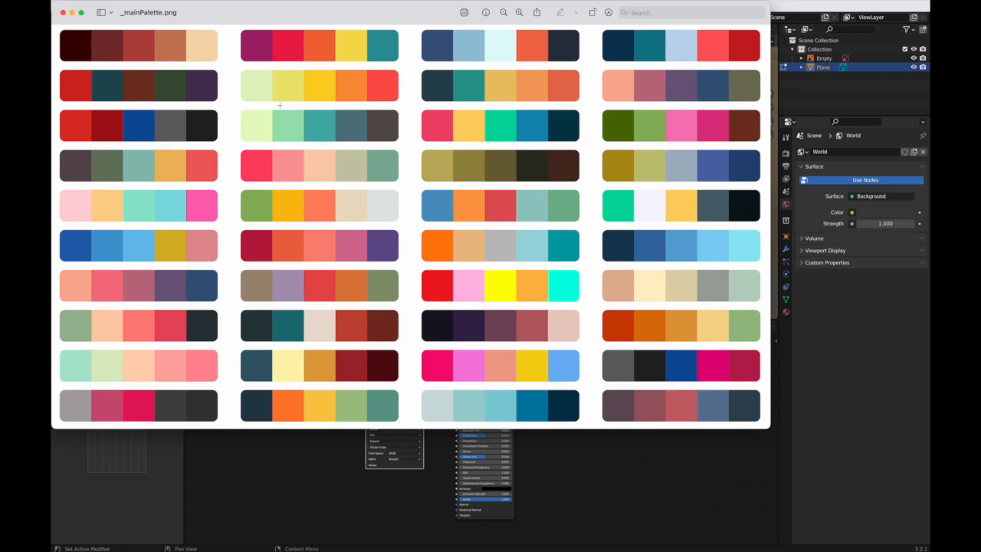
pyautogui.click(62, 12)
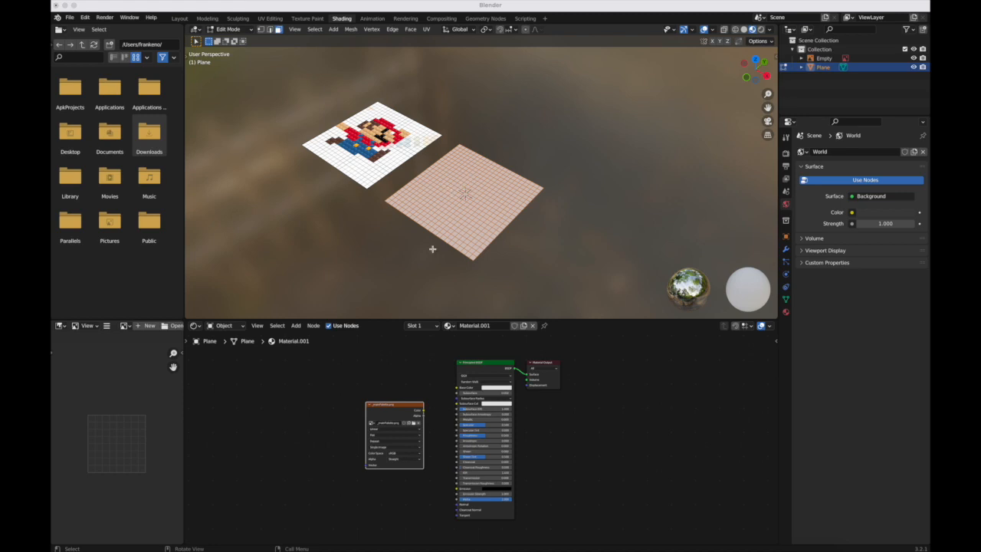
pyautogui.moveTo(424, 413); pyautogui.dragTo(457, 387)
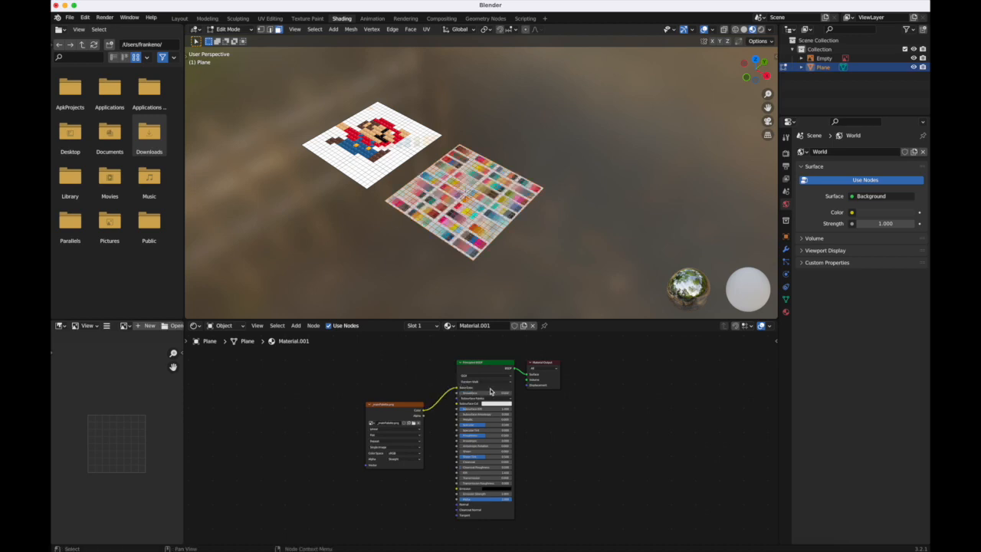
pyautogui.moveTo(489, 362); pyautogui.dragTo(482, 364)
pyautogui.moveTo(482, 164); pyautogui.dragTo(479, 181, button='middle')
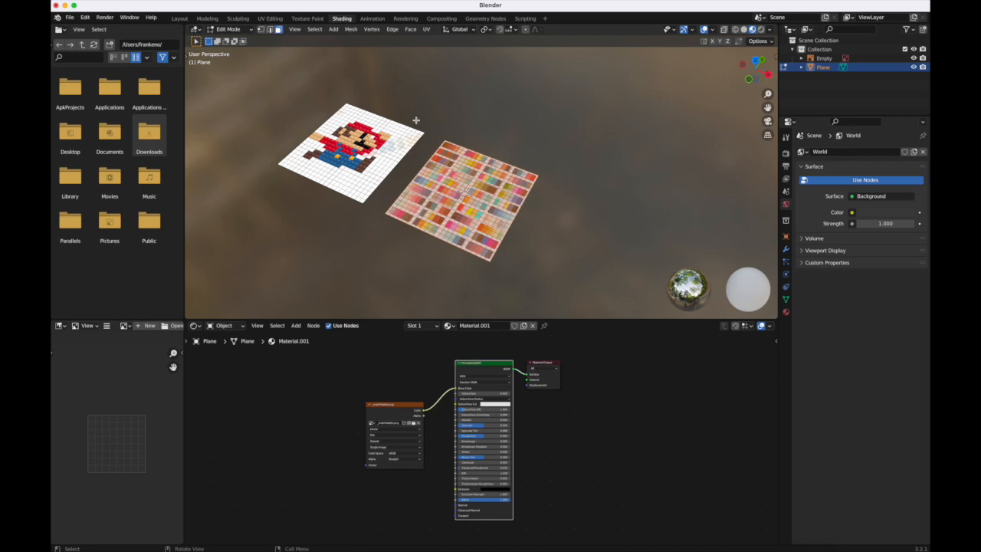
# Switch to the UV Editing workspace, widen the 3D viewport and view the plane from the top
pyautogui.click(270, 18)
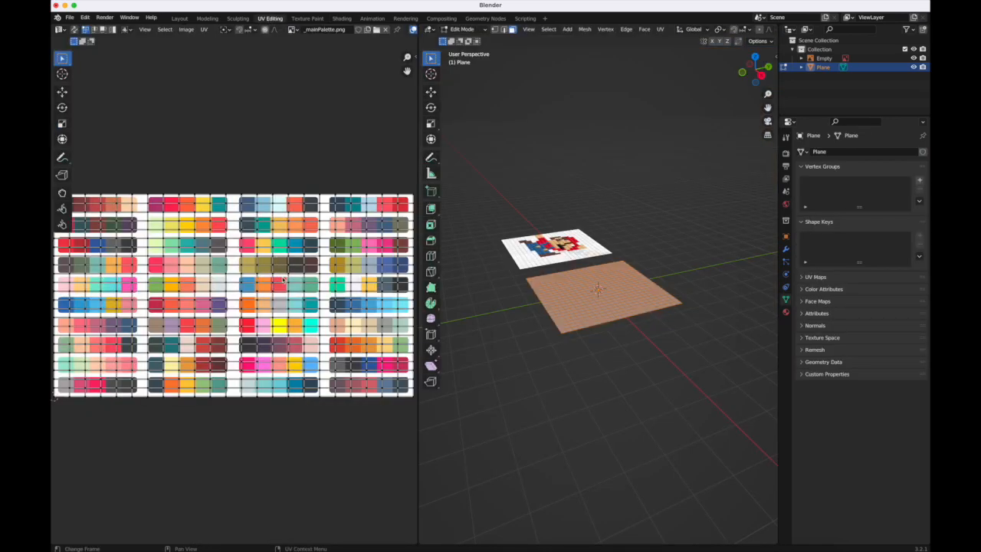
pyautogui.scroll(-1, 283, 280)
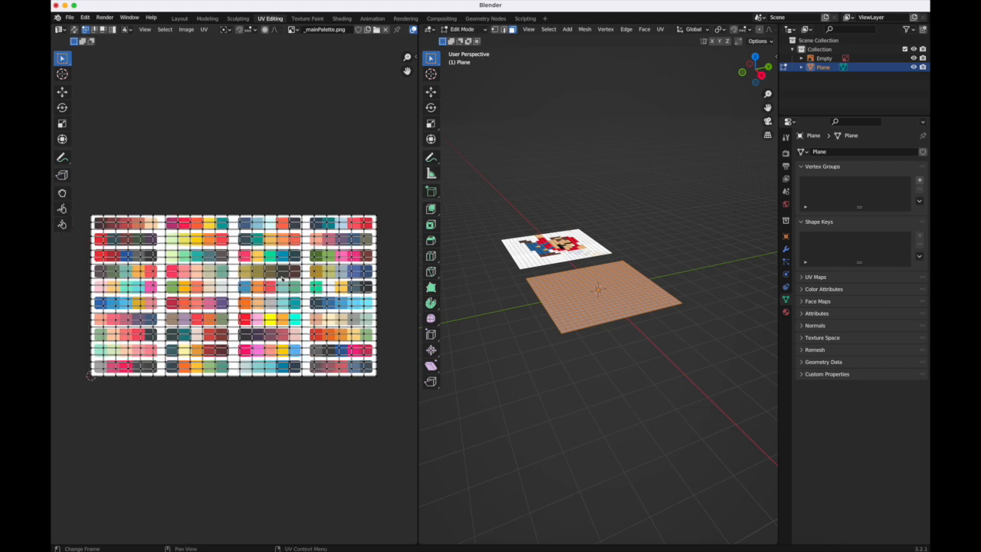
pyautogui.moveTo(609, 243); pyautogui.dragTo(565, 274, button='middle')
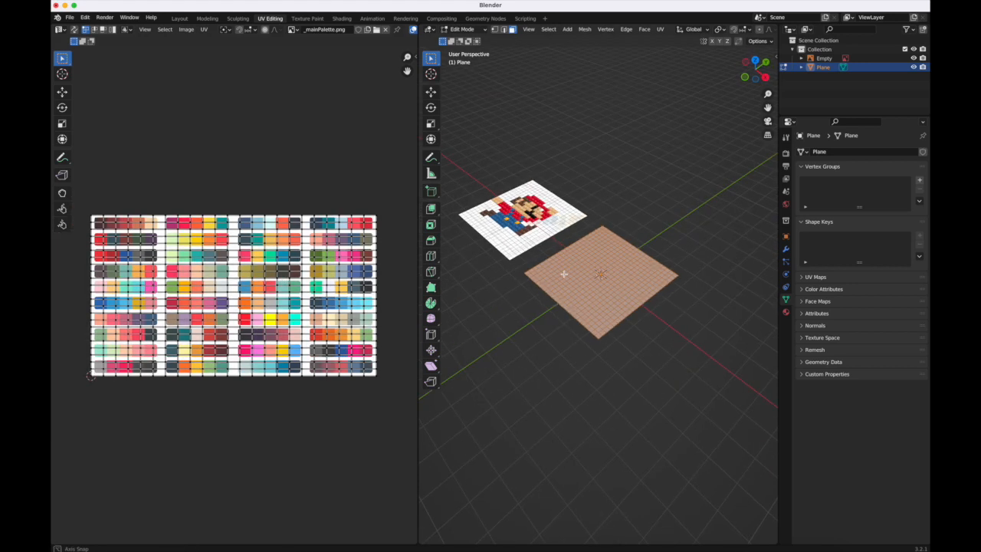
pyautogui.moveTo(419, 157); pyautogui.dragTo(358, 160)
pyautogui.moveTo(194, 299); pyautogui.dragTo(194, 325, button='middle')
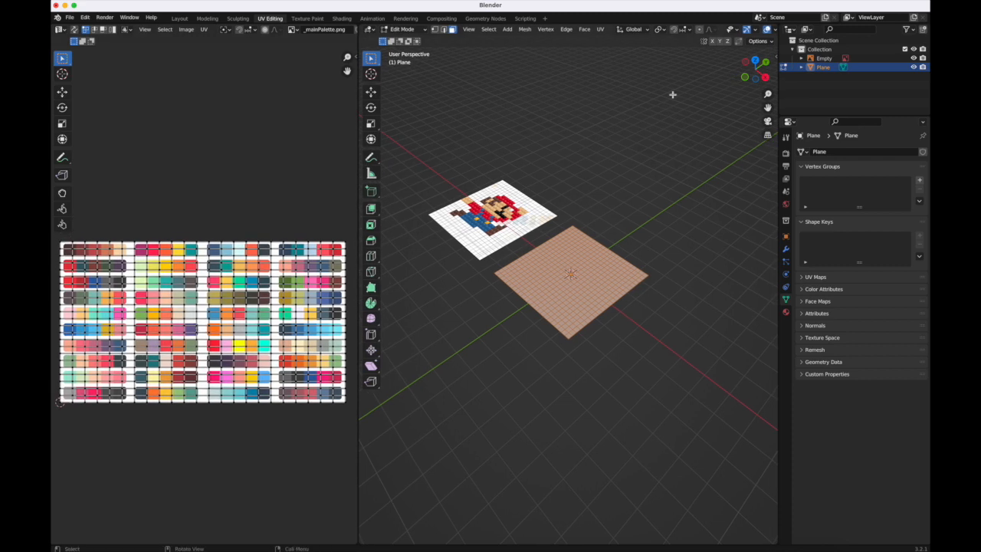
pyautogui.click(755, 62)
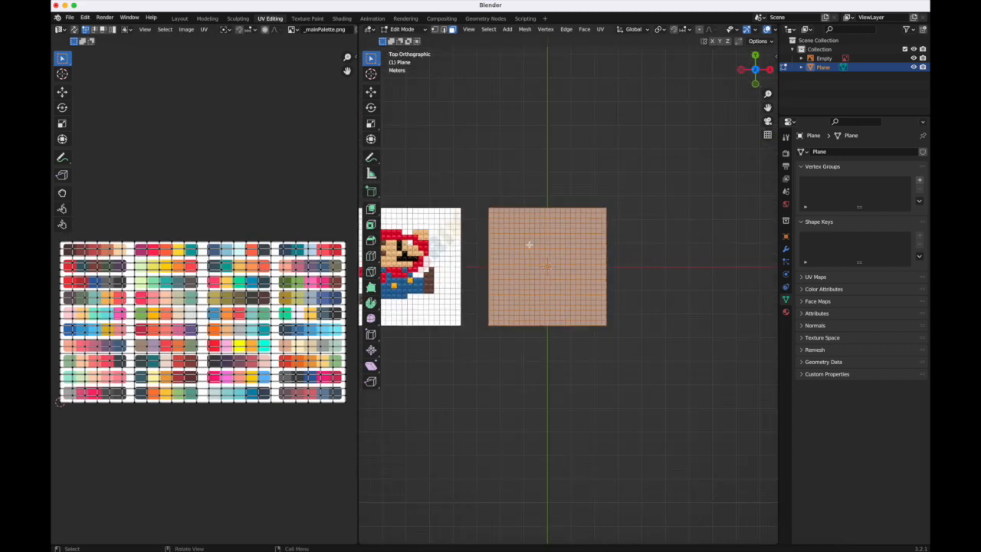
# Select all of the plane's UVs and scale them to 0 so they collapse into a single point
pyautogui.scroll(2, 529, 253)
pyautogui.keyDown('shift'); pyautogui.moveTo(497, 260); pyautogui.dragTo(581, 284, button='middle'); pyautogui.keyUp('shift')
pyautogui.scroll(1, 570, 273)
pyautogui.scroll(-1, 558, 290)
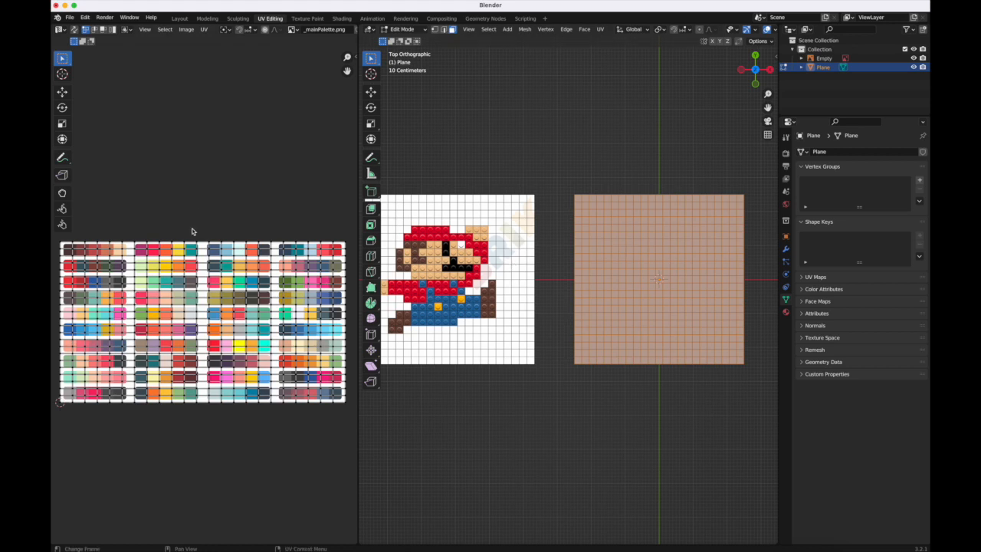
pyautogui.press('a')
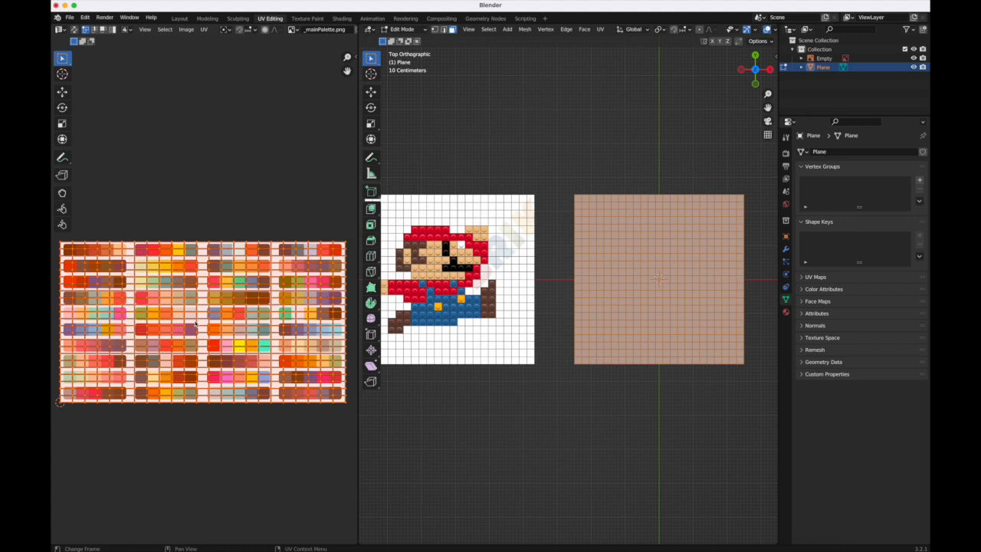
pyautogui.press('s')
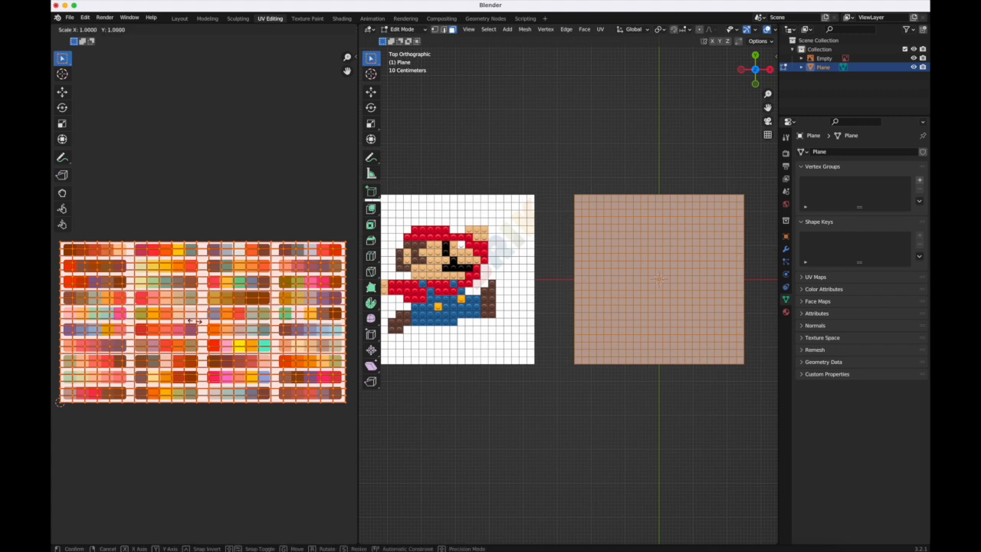
pyautogui.write('0')
pyautogui.press('Return')
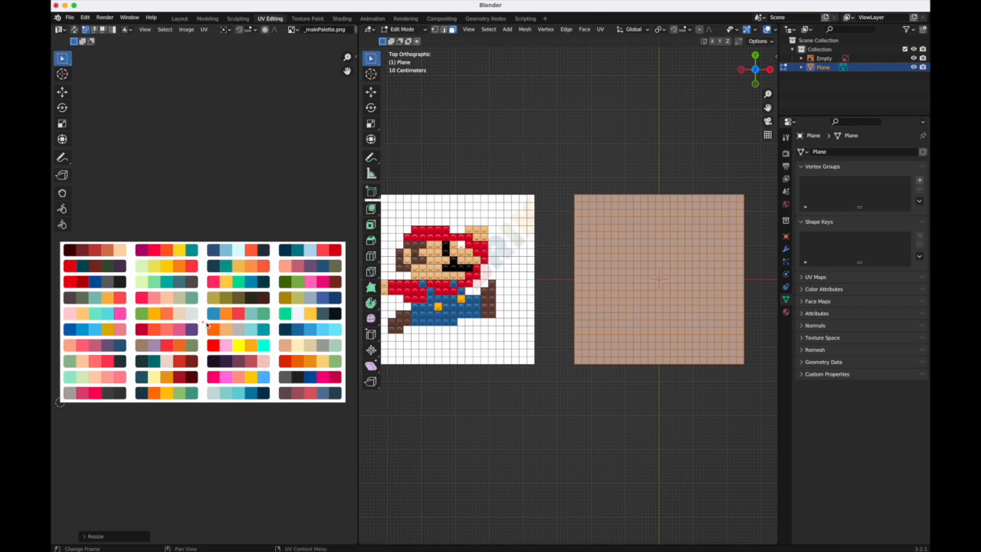
# Show the plane in Material Preview and move the collapsed UV point onto the palette's white gap between the swatches
pyautogui.click(62, 91)
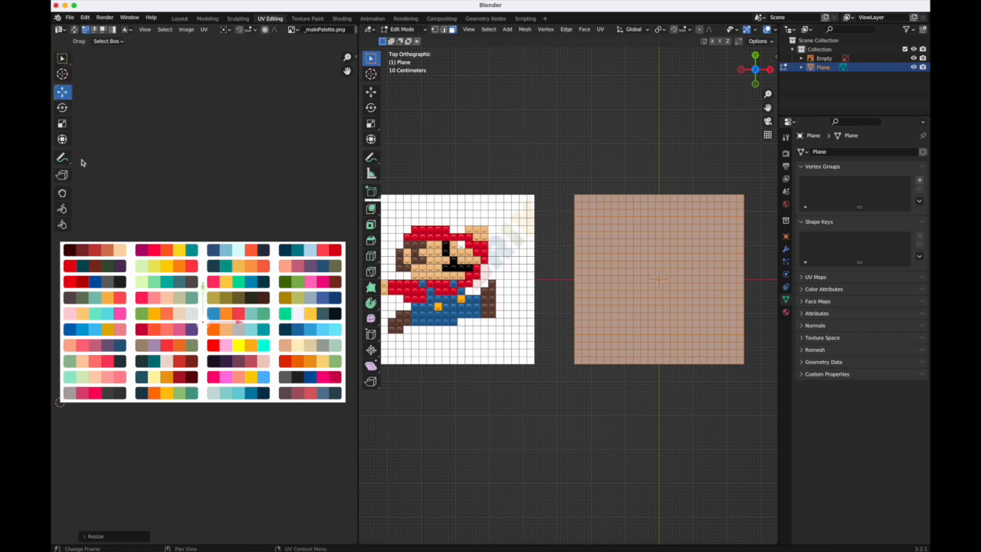
pyautogui.moveTo(203, 322); pyautogui.dragTo(239, 282)
pyautogui.scroll(-3, 699, 37)
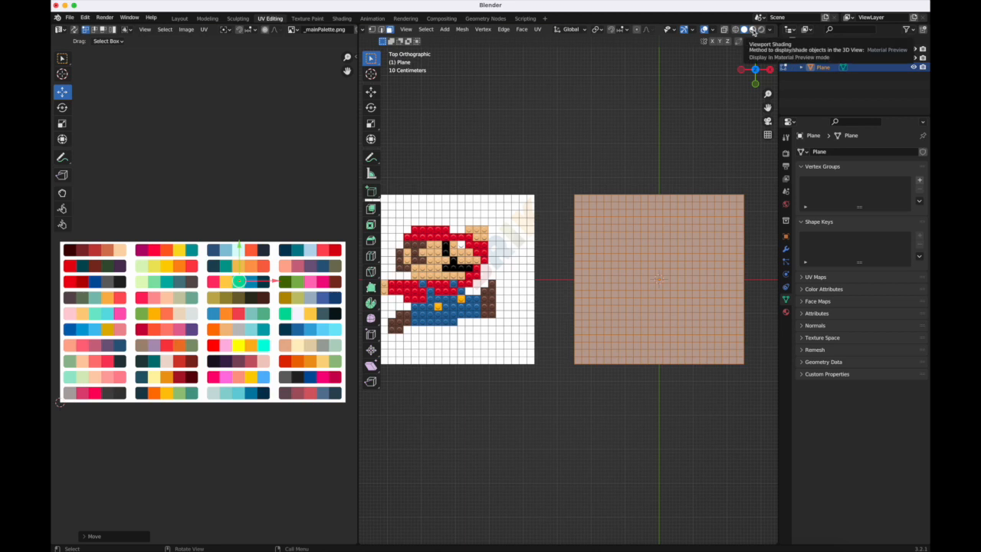
pyautogui.click(752, 30)
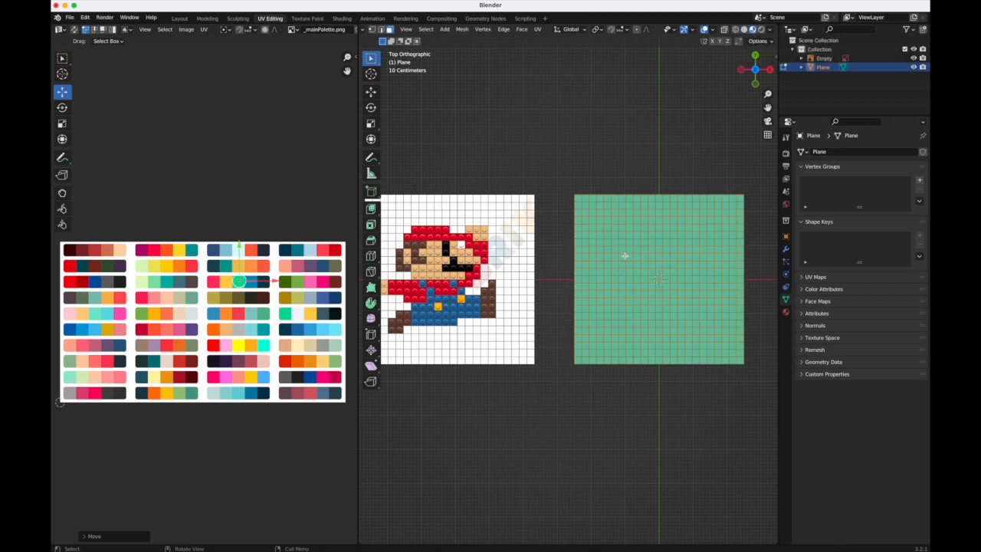
pyautogui.moveTo(239, 280); pyautogui.dragTo(295, 376)
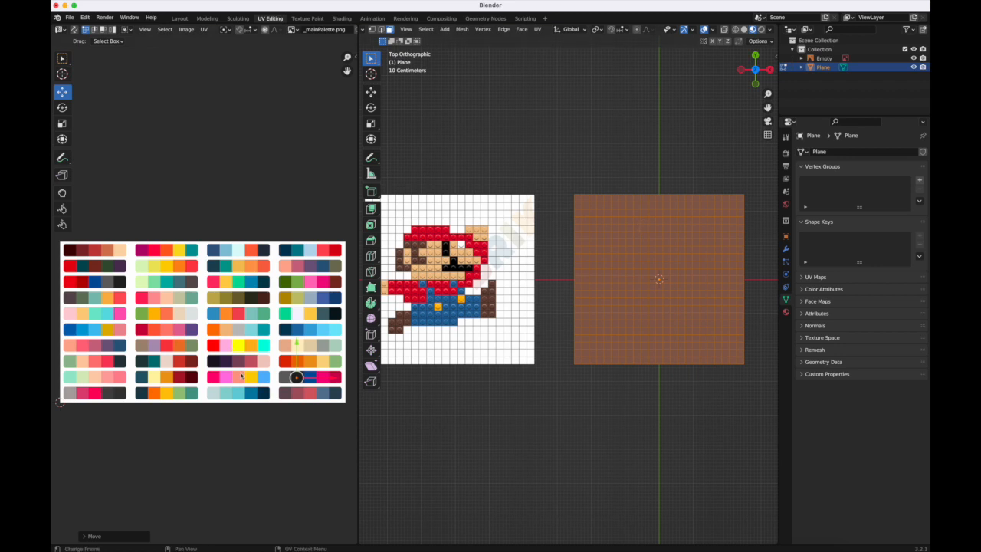
pyautogui.moveTo(295, 376); pyautogui.dragTo(273, 358)
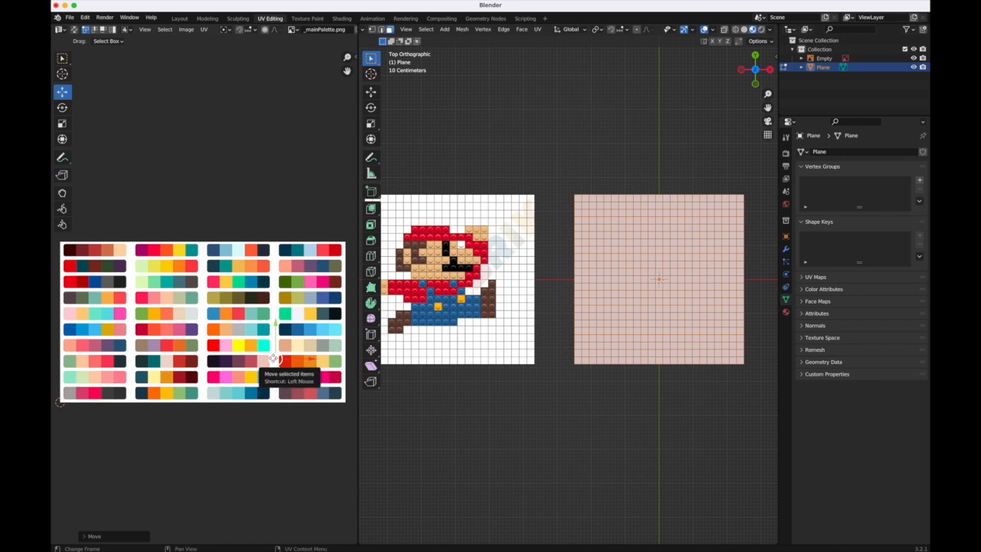
# Select the six faces of Mario's outstretched hand at the plane's left edge and move their UVs onto a salmon swatch
pyautogui.moveTo(359, 121); pyautogui.dragTo(353, 121)
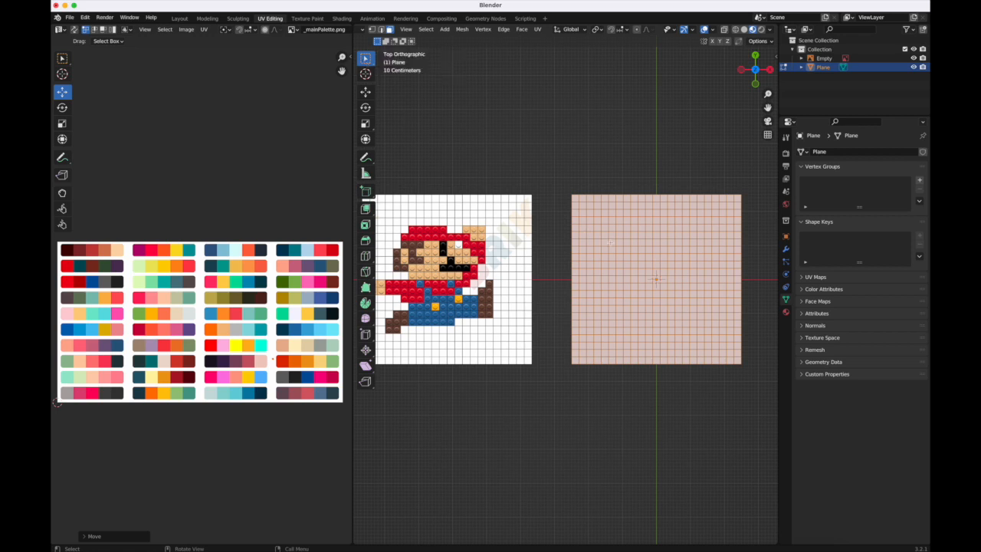
pyautogui.keyDown('shift'); pyautogui.moveTo(418, 228); pyautogui.dragTo(432, 228, button='middle'); pyautogui.keyUp('shift')
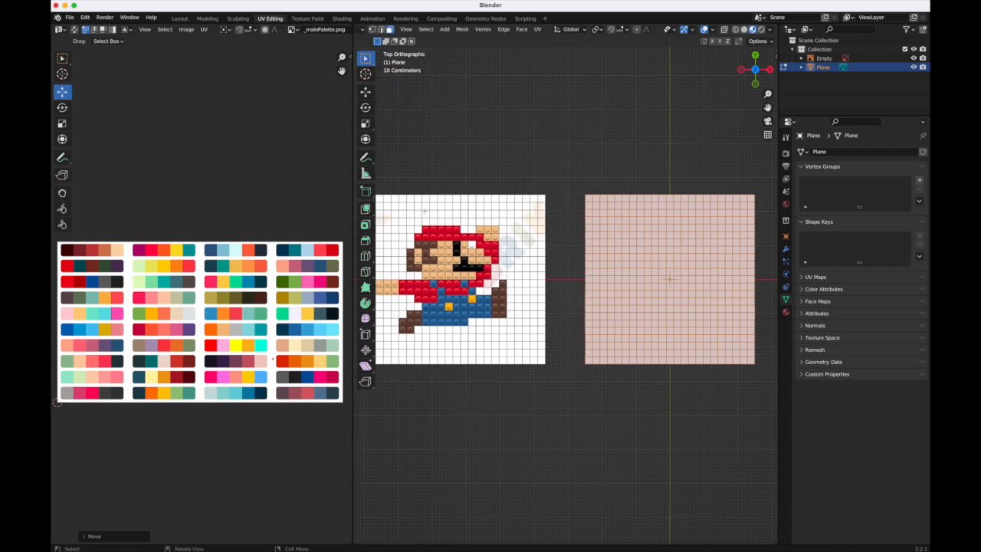
pyautogui.keyDown('shift'); pyautogui.moveTo(447, 237); pyautogui.dragTo(461, 236, button='middle'); pyautogui.keyUp('shift')
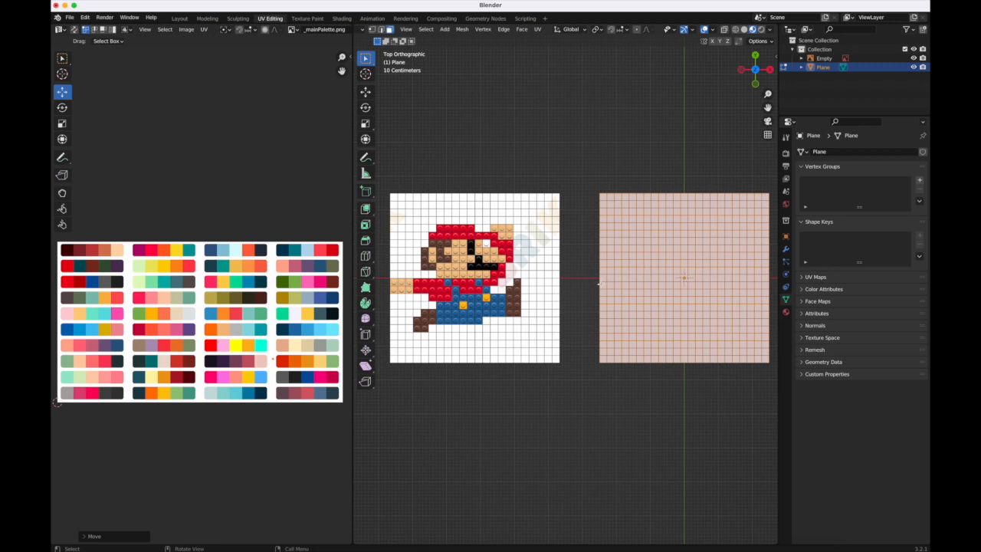
pyautogui.click(599, 283)
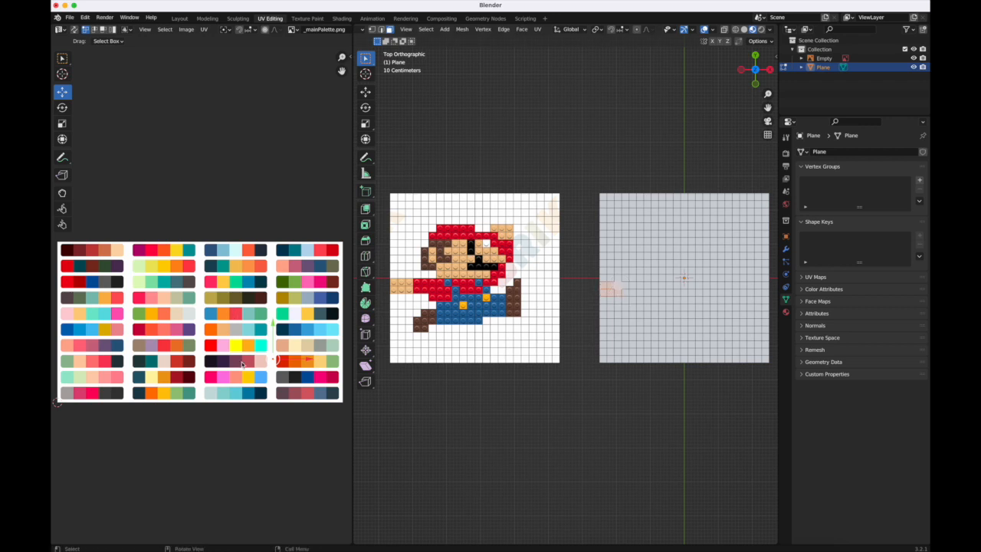
pyautogui.moveTo(271, 359); pyautogui.dragTo(284, 266)
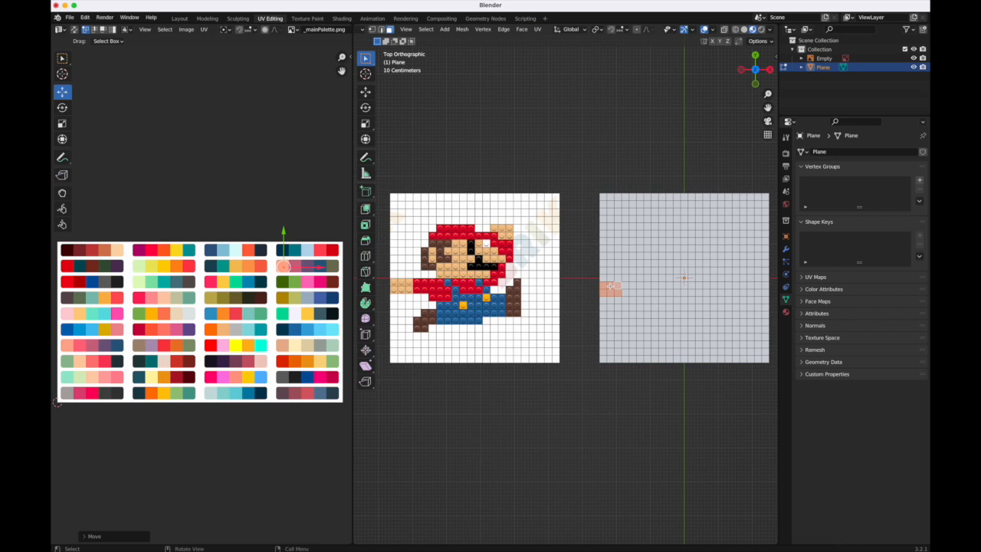
pyautogui.keyDown('shift'); pyautogui.moveTo(590, 243); pyautogui.dragTo(583, 243, button='middle'); pyautogui.keyUp('shift')
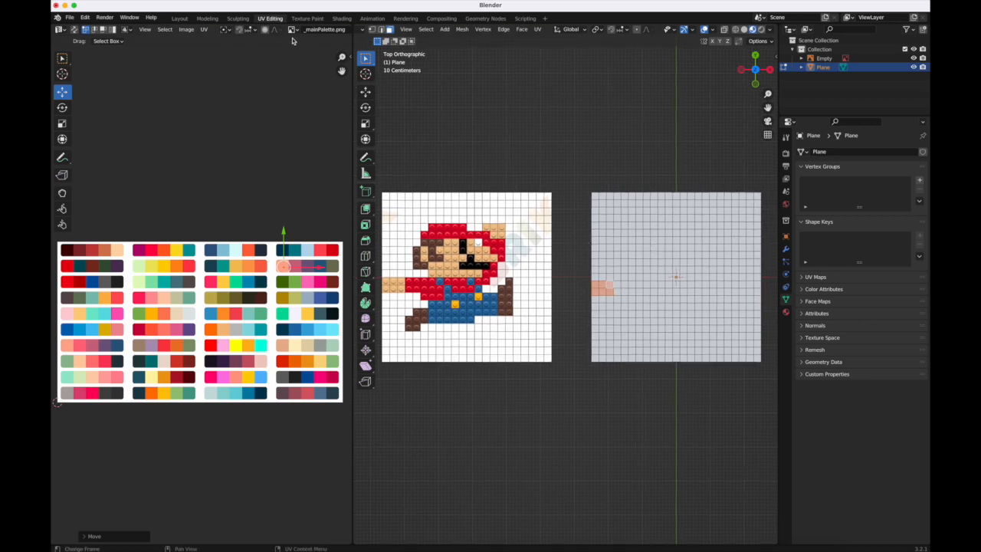
# Switch to the Sculpting workspace and show the plane beside the reference from the top in Material Preview
pyautogui.click(238, 17)
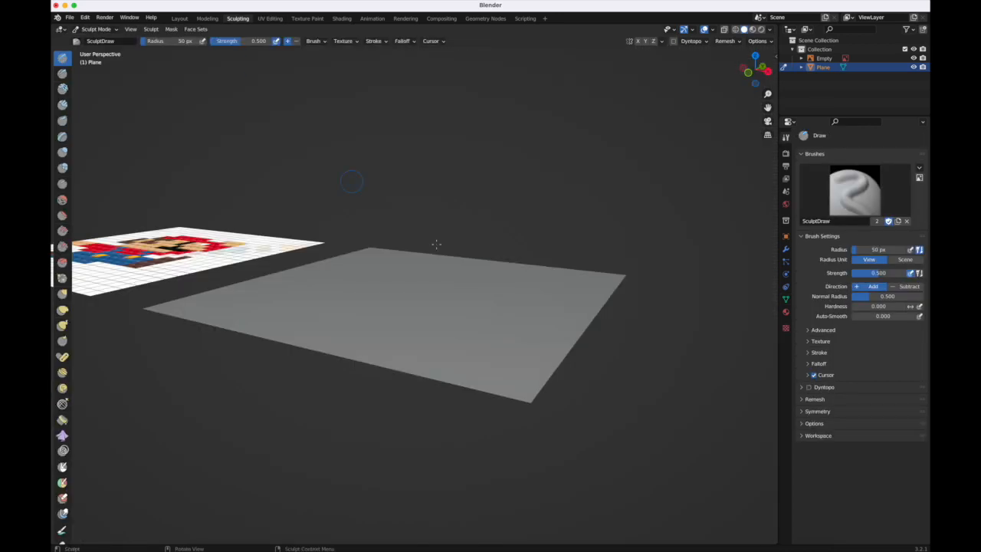
pyautogui.click(755, 56)
pyautogui.scroll(-3, 440, 267)
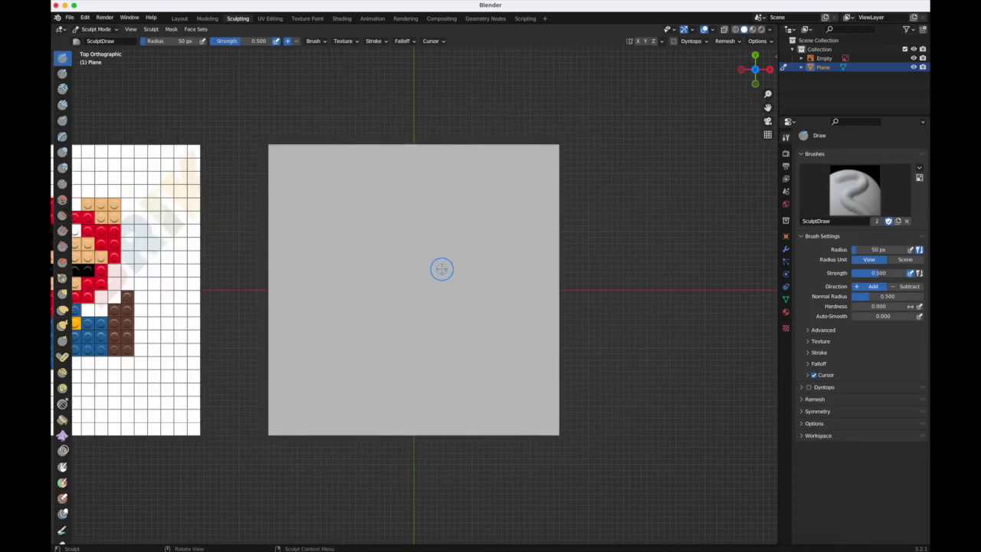
pyautogui.click(755, 28)
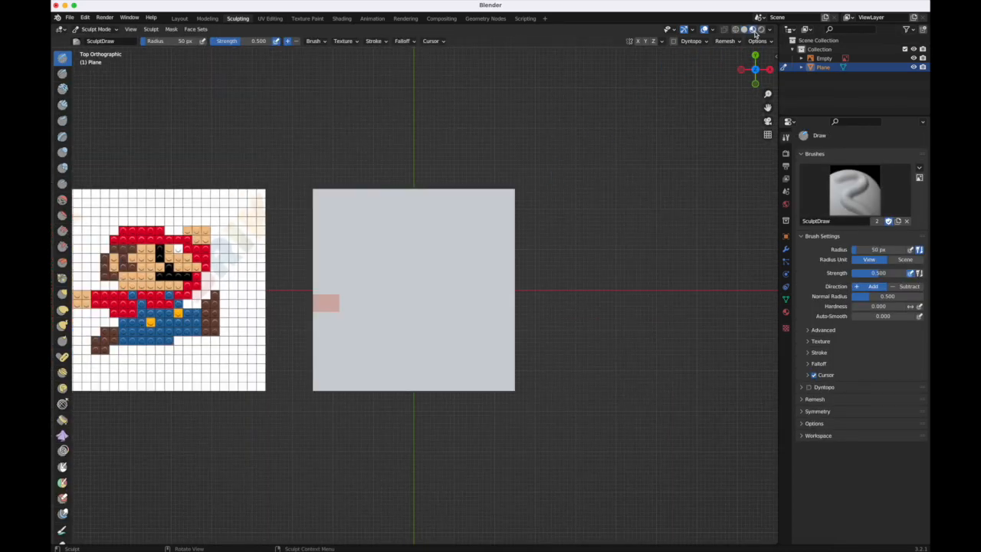
pyautogui.keyDown('shift'); pyautogui.moveTo(414, 291); pyautogui.dragTo(495, 288, button='middle'); pyautogui.keyUp('shift')
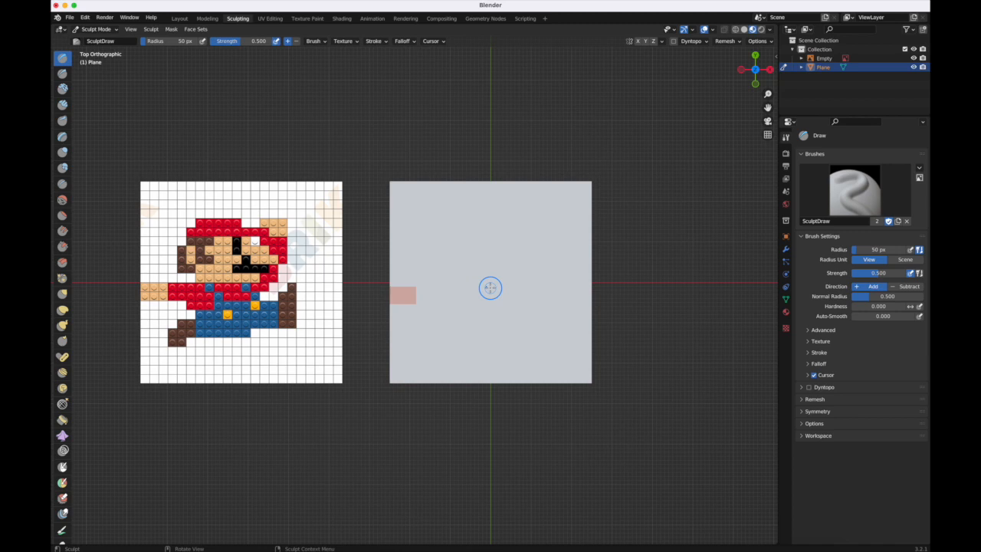
# In the UV Editing workspace, select the faces of Mario's red sleeve and collar and move their UVs onto the second palette row's red swatch
pyautogui.click(270, 18)
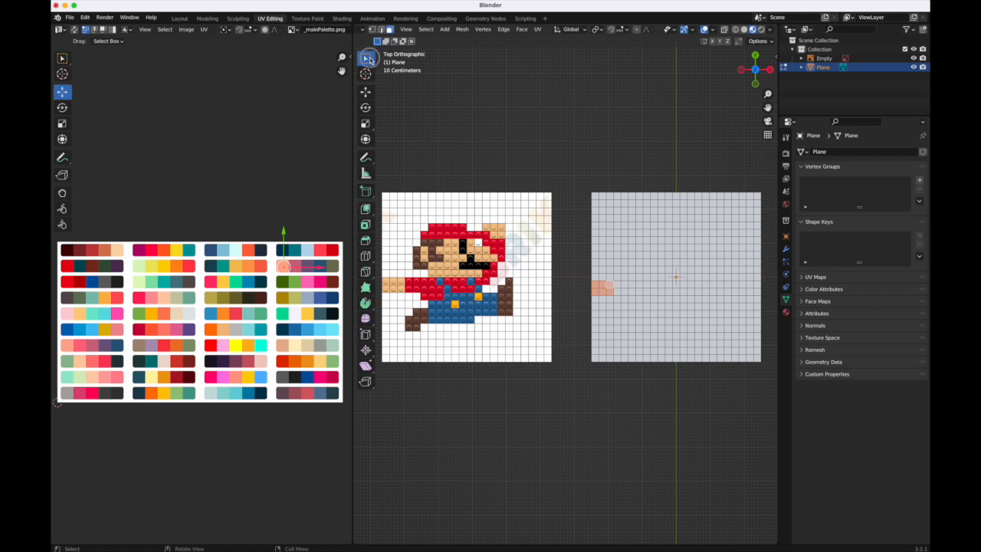
pyautogui.click(617, 284)
pyautogui.keyDown('shift'); pyautogui.click(625, 284); pyautogui.keyUp('shift')
pyautogui.keyDown('shift'); pyautogui.click(632, 284); pyautogui.keyUp('shift')
pyautogui.keyDown('shift'); pyautogui.click(640, 284); pyautogui.keyUp('shift')
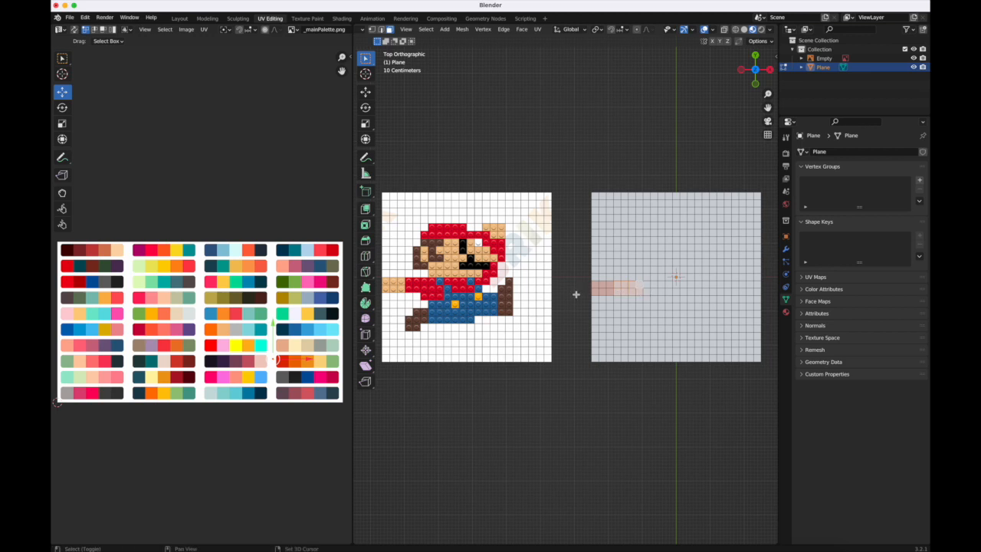
pyautogui.keyDown('shift'); pyautogui.click(644, 288); pyautogui.keyUp('shift')
pyautogui.keyDown('shift'); pyautogui.click(646, 292); pyautogui.keyUp('shift')
pyautogui.keyDown('shift'); pyautogui.click(647, 299); pyautogui.keyUp('shift')
pyautogui.keyDown('shift'); pyautogui.click(639, 299); pyautogui.keyUp('shift')
pyautogui.keyDown('shift'); pyautogui.click(657, 283); pyautogui.keyUp('shift')
pyautogui.keyDown('shift'); pyautogui.click(663, 293); pyautogui.keyUp('shift')
pyautogui.keyDown('shift'); pyautogui.click(670, 292); pyautogui.keyUp('shift')
pyautogui.keyDown('shift'); pyautogui.click(677, 292); pyautogui.keyUp('shift')
pyautogui.keyDown('shift'); pyautogui.click(691, 281); pyautogui.keyUp('shift')
pyautogui.moveTo(274, 358); pyautogui.dragTo(66, 266)
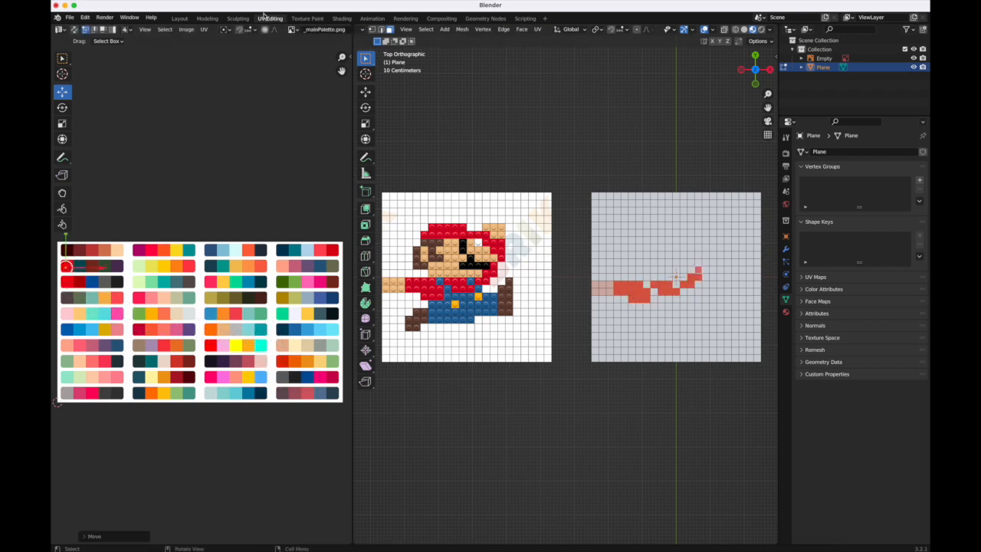
pyautogui.click(234, 17)
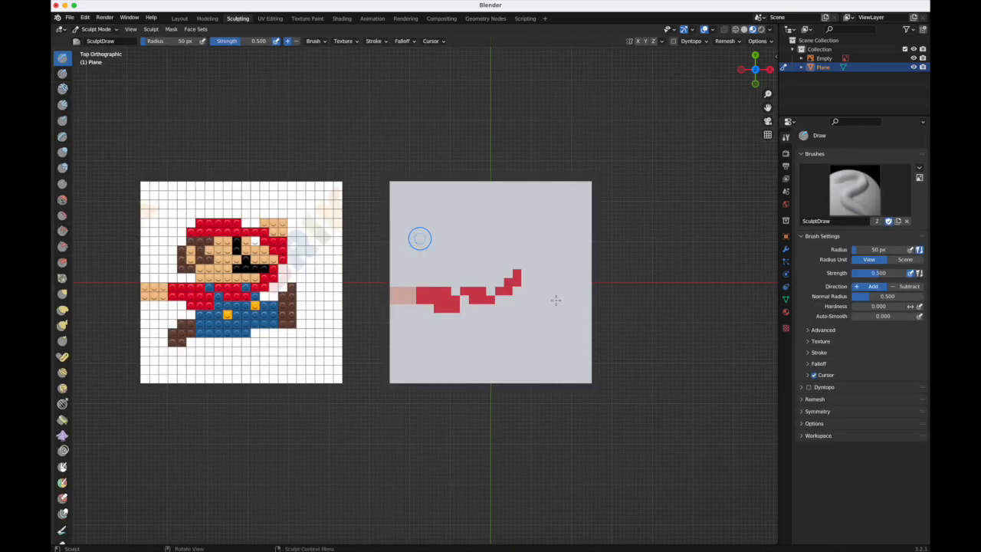
pyautogui.click(272, 18)
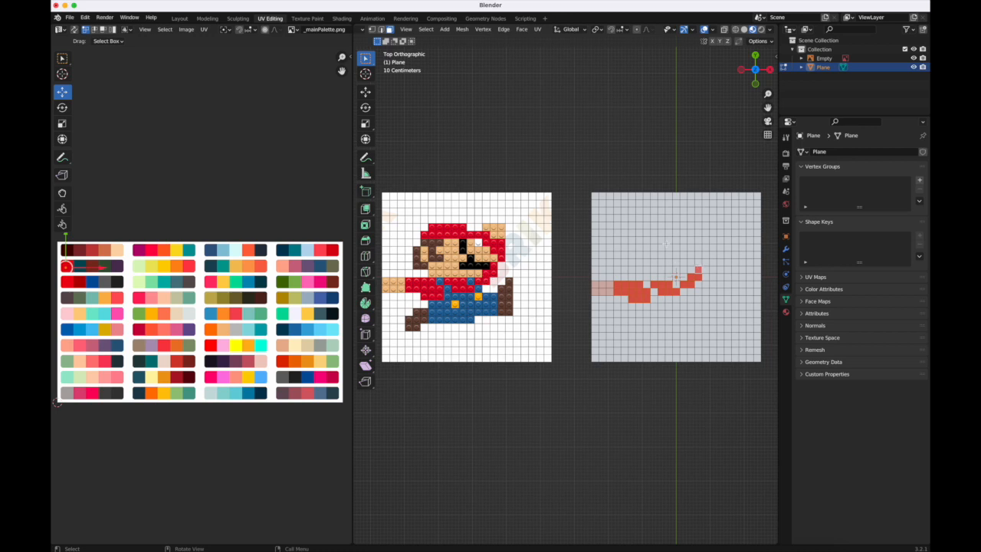
# Select the faces on the plane that form Mario's raised red sleeve and the lower row of his cap
pyautogui.click(707, 263)
pyautogui.keyDown('shift'); pyautogui.click(709, 254); pyautogui.keyUp('shift')
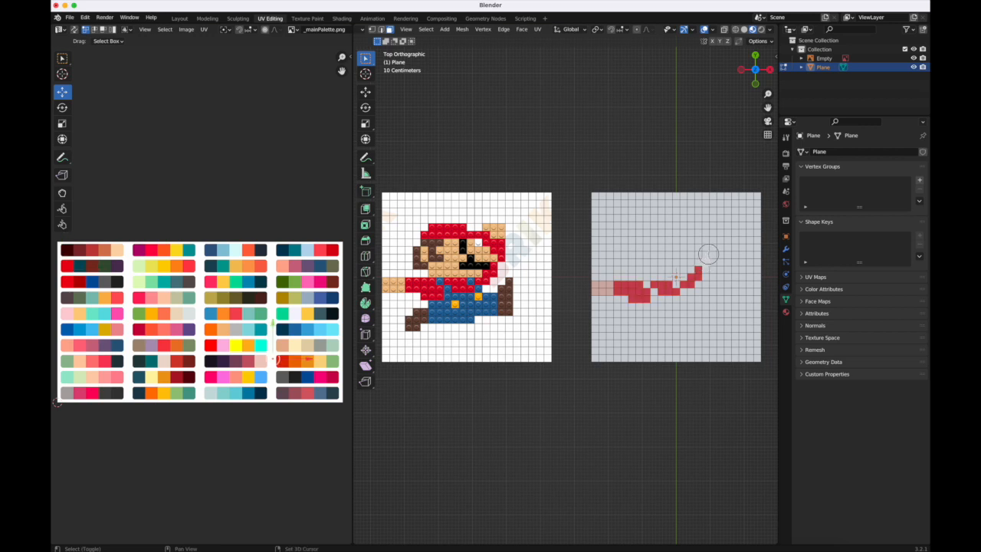
pyautogui.keyDown('shift'); pyautogui.click(708, 246); pyautogui.keyUp('shift')
pyautogui.keyDown('shift'); pyautogui.click(698, 255); pyautogui.keyUp('shift')
pyautogui.keyDown('shift'); pyautogui.click(691, 247); pyautogui.keyUp('shift')
pyautogui.keyDown('shift'); pyautogui.click(660, 239); pyautogui.keyUp('shift')
pyautogui.keyDown('shift'); pyautogui.click(654, 240); pyautogui.keyUp('shift')
pyautogui.keyDown('shift'); pyautogui.click(646, 240); pyautogui.keyUp('shift')
pyautogui.keyDown('shift'); pyautogui.click(639, 240); pyautogui.keyUp('shift')
pyautogui.keyDown('shift'); pyautogui.click(631, 240); pyautogui.keyUp('shift')
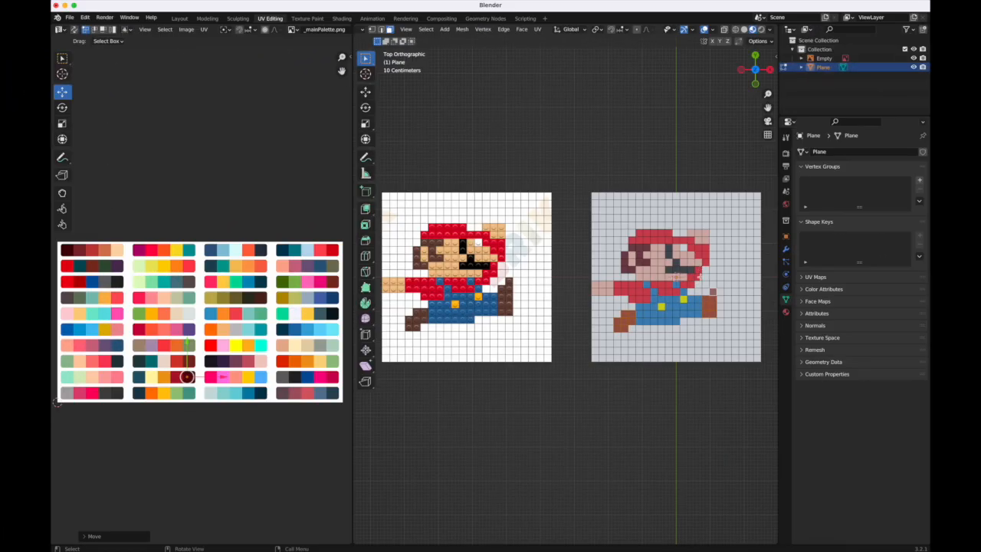
# Compare the fully colored Mario with the reference image in the Sculpting workspace and return to UV Editing
pyautogui.keyDown('shift'); pyautogui.moveTo(699, 276); pyautogui.dragTo(672, 269, button='middle'); pyautogui.keyUp('shift')
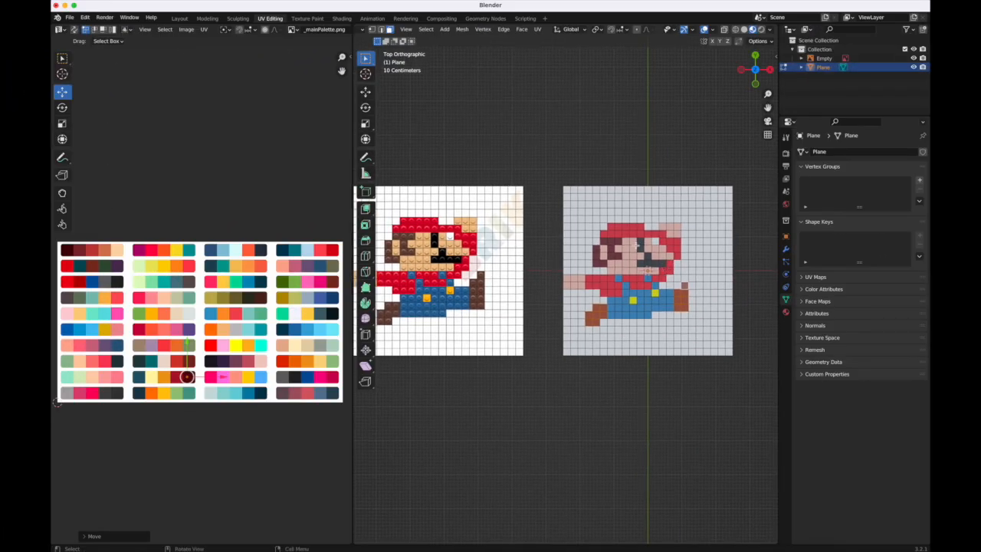
pyautogui.keyDown('shift'); pyautogui.moveTo(418, 136); pyautogui.dragTo(442, 147, button='middle'); pyautogui.keyUp('shift')
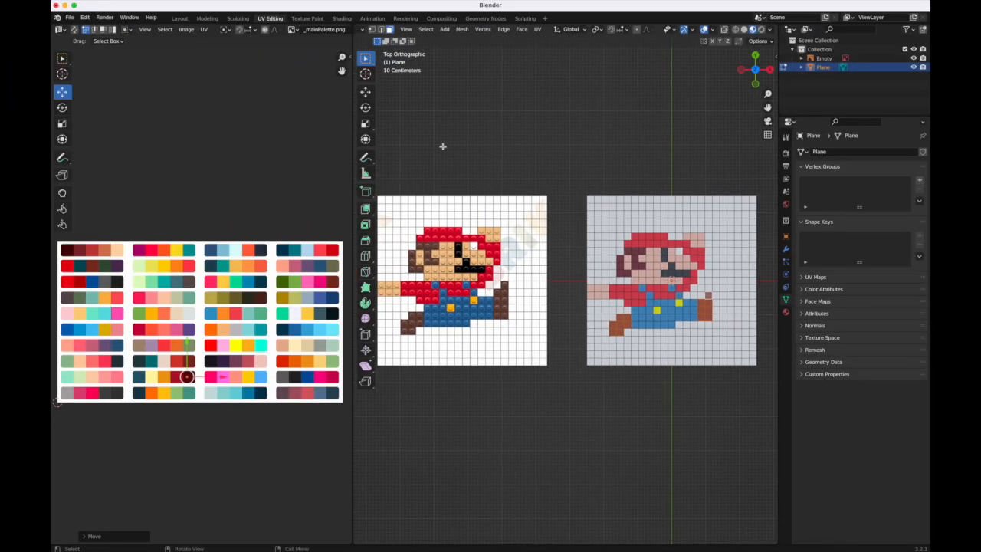
pyautogui.click(238, 17)
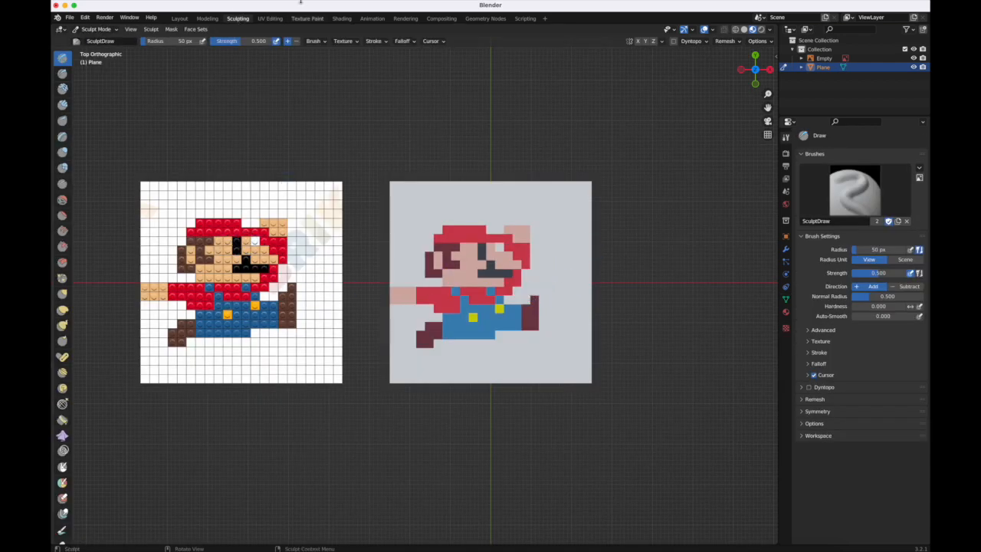
pyautogui.click(270, 17)
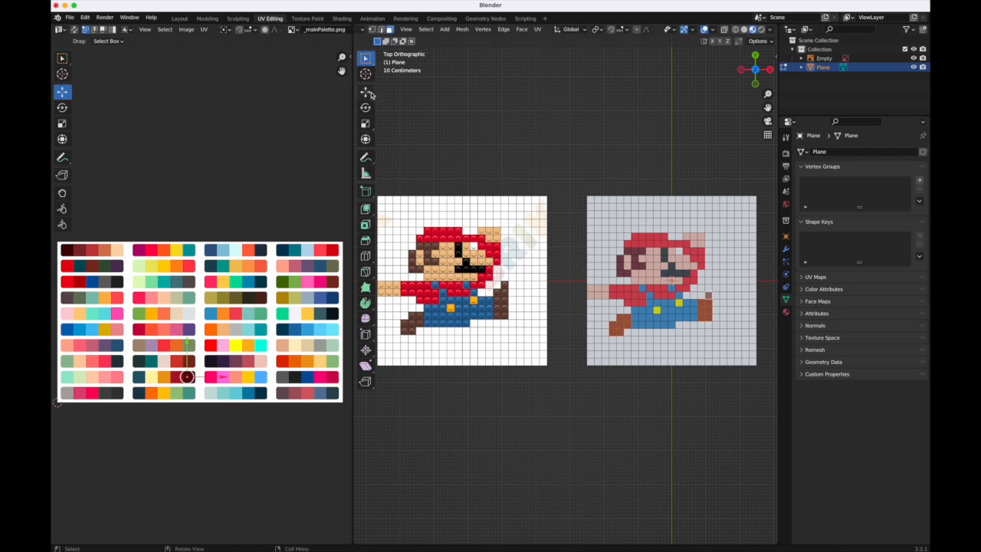
# Circle-select the outer background faces around the Mario figure and delete them as faces
pyautogui.click(366, 59)
pyautogui.click(410, 97)
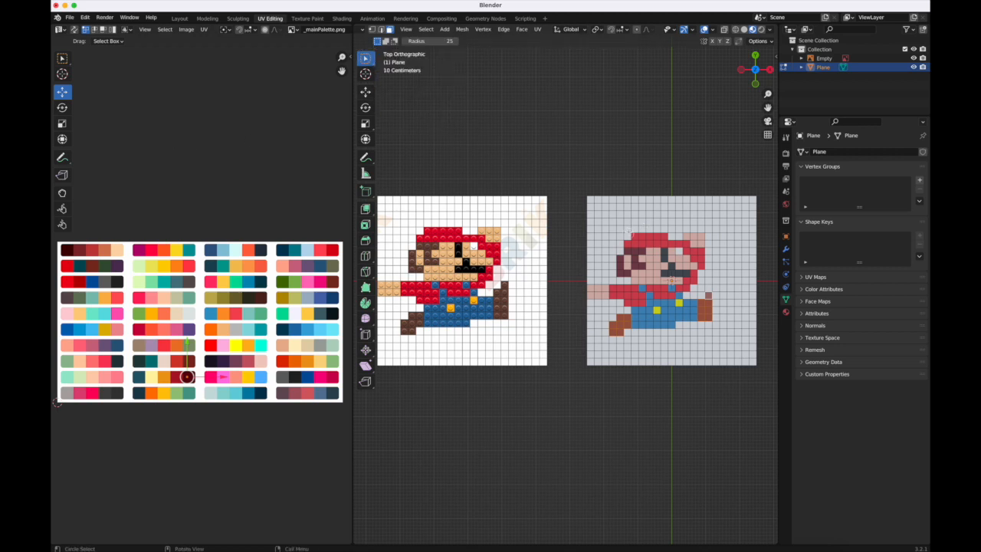
pyautogui.moveTo(593, 195)
pyautogui.mouseDown()
pyautogui.moveTo(753, 207)
pyautogui.moveTo(717, 218)
pyautogui.moveTo(739, 236)
pyautogui.moveTo(725, 244)
pyautogui.moveTo(749, 255)
pyautogui.moveTo(721, 258)
pyautogui.moveTo(720, 270)
pyautogui.moveTo(746, 276)
pyautogui.moveTo(743, 352)
pyautogui.moveTo(724, 294)
pyautogui.moveTo(725, 326)
pyautogui.moveTo(739, 287)
pyautogui.moveTo(720, 331)
pyautogui.moveTo(687, 332)
pyautogui.moveTo(690, 346)
pyautogui.moveTo(743, 358)
pyautogui.moveTo(720, 346)
pyautogui.moveTo(664, 351)
pyautogui.moveTo(669, 343)
pyautogui.moveTo(633, 337)
pyautogui.moveTo(587, 344)
pyautogui.moveTo(646, 361)
pyautogui.moveTo(665, 353)
pyautogui.mouseUp()
pyautogui.click(667, 339)
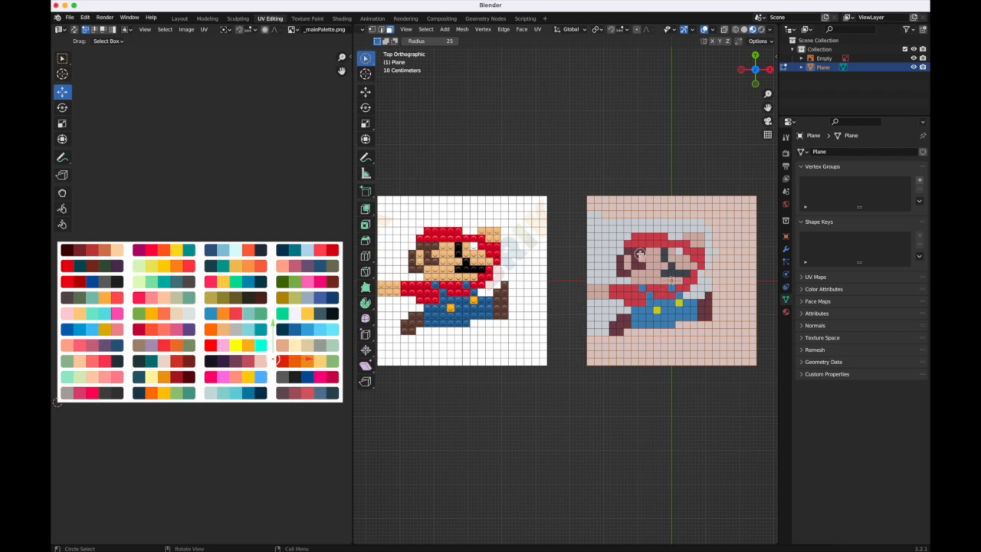
pyautogui.press('x')
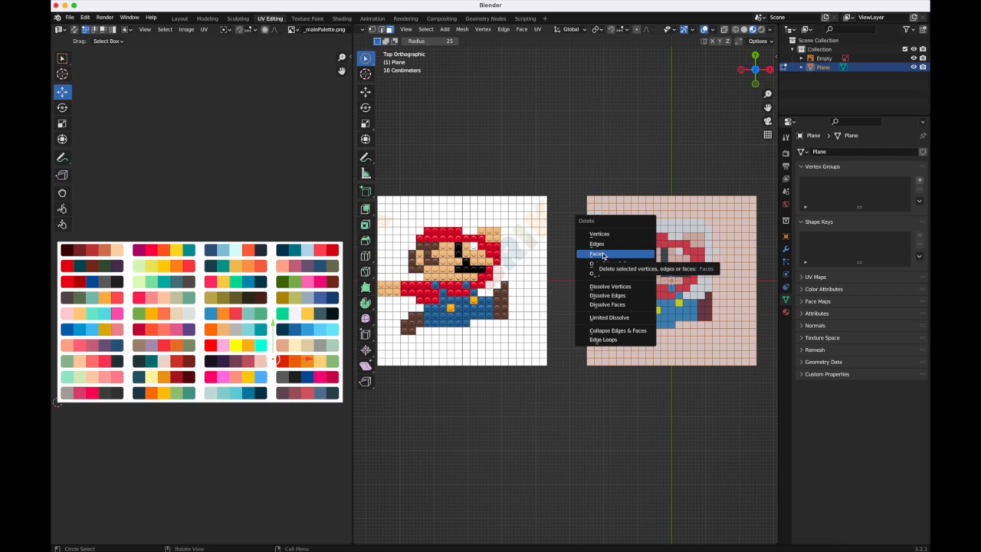
pyautogui.click(610, 254)
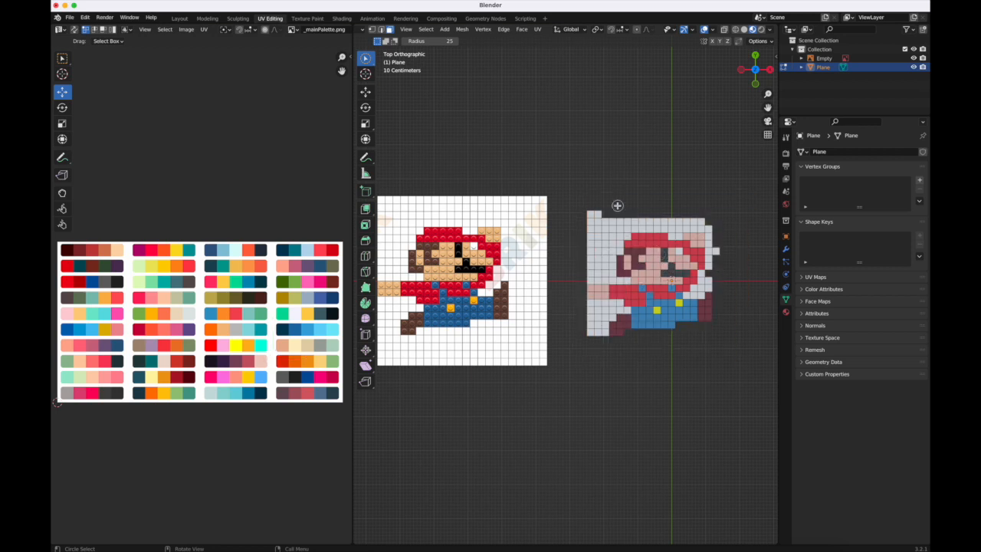
# Select the remaining background faces around Mario, including those beside his arms and legs, and delete them as faces
pyautogui.moveTo(593, 209)
pyautogui.mouseDown()
pyautogui.moveTo(713, 224)
pyautogui.moveTo(715, 265)
pyautogui.mouseUp()
pyautogui.click(708, 281)
pyautogui.click(366, 58)
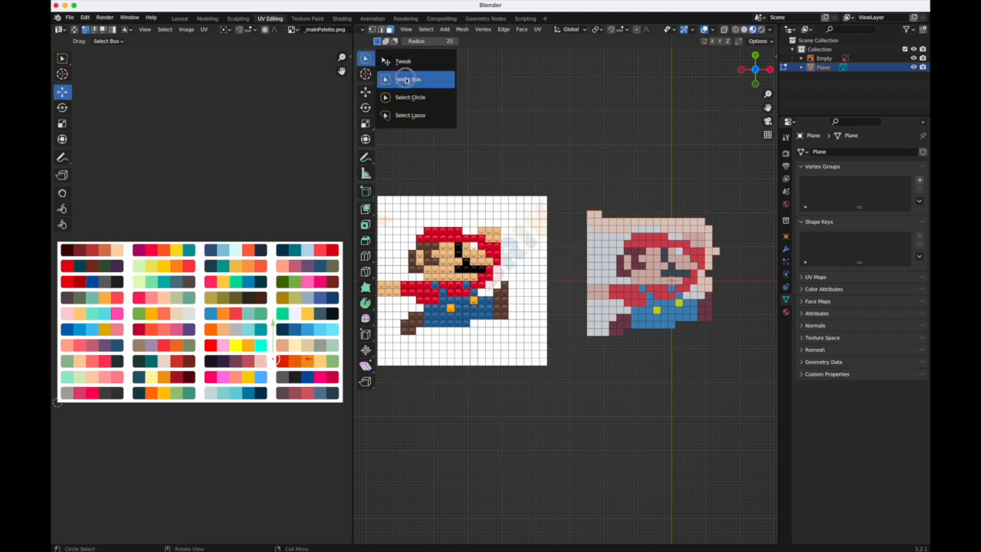
pyautogui.click(406, 80)
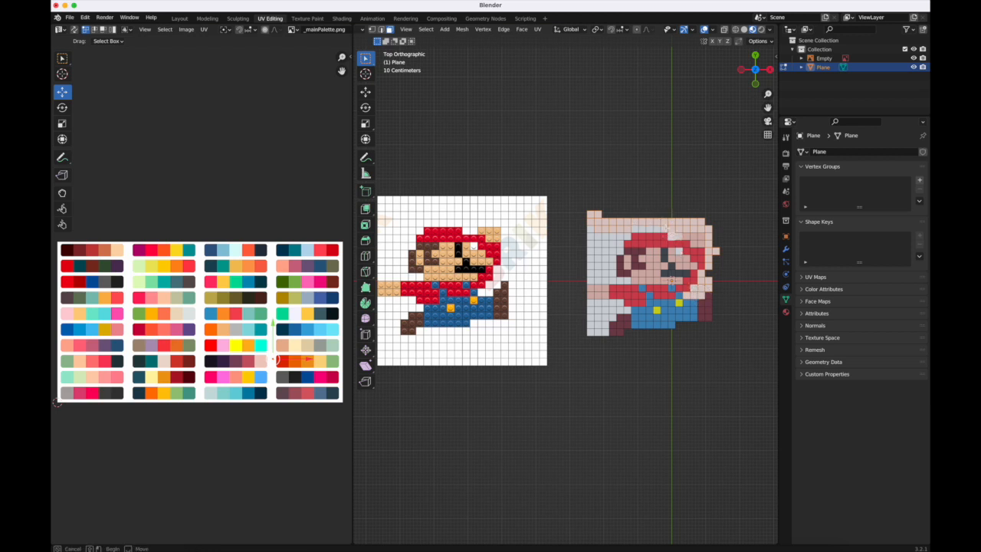
pyautogui.press('c')
pyautogui.keyDown('shift'); pyautogui.moveTo(594, 284); pyautogui.dragTo(614, 280); pyautogui.keyUp('shift')
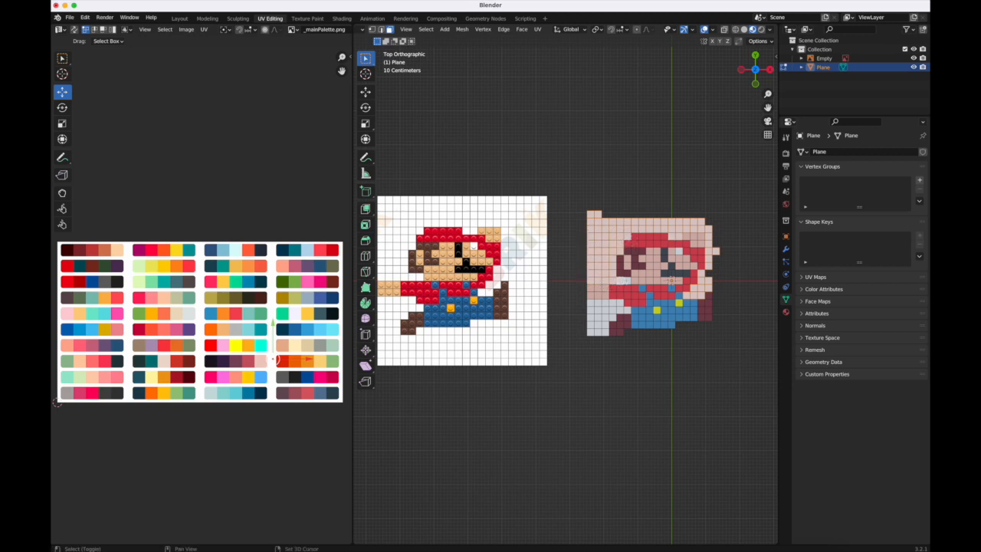
pyautogui.keyDown('shift'); pyautogui.moveTo(589, 304); pyautogui.dragTo(604, 341); pyautogui.keyUp('shift')
pyautogui.keyDown('shift'); pyautogui.click(616, 304); pyautogui.keyUp('shift')
pyautogui.press('x')
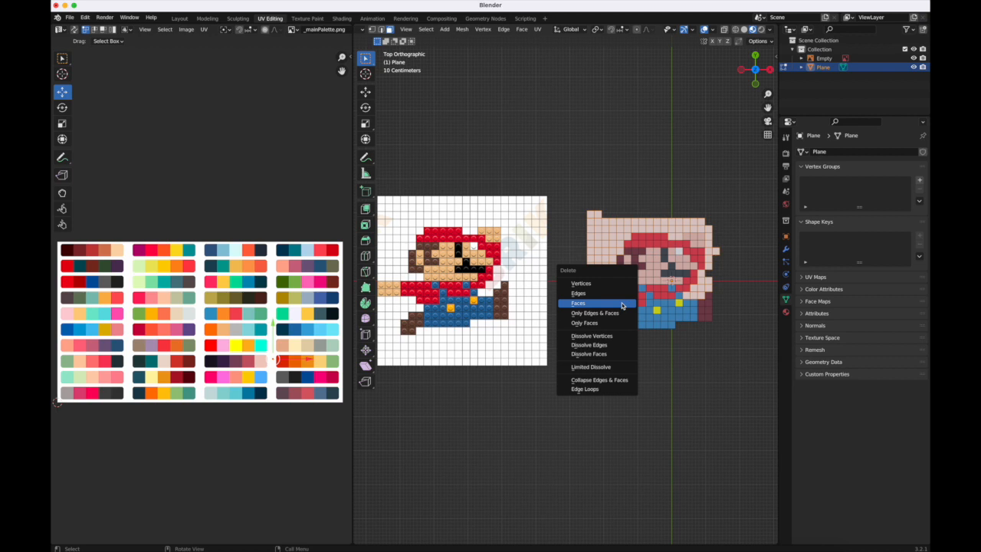
pyautogui.click(622, 306)
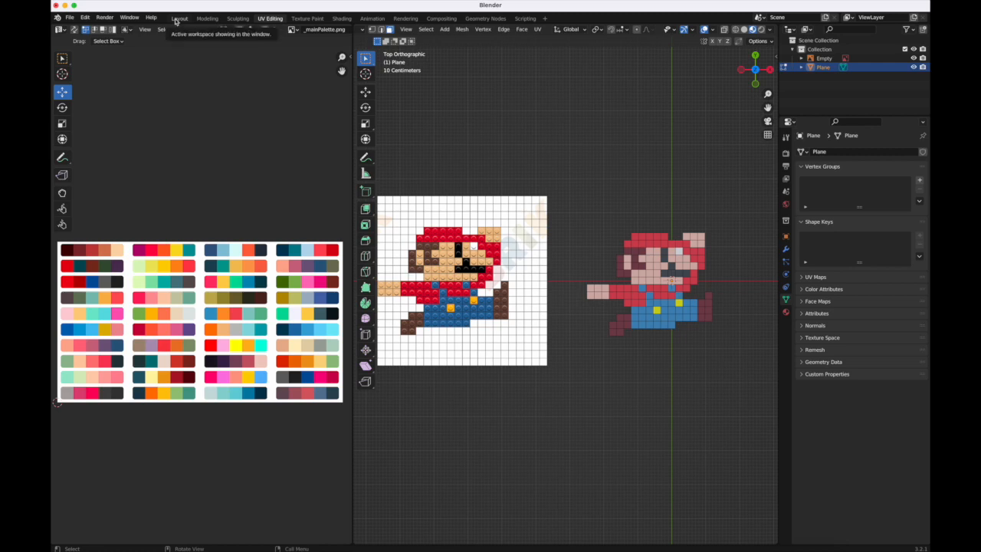
# Switch to Object Mode and delete the mario.png reference image
pyautogui.moveTo(585, 132); pyautogui.dragTo(566, 233, button='middle')
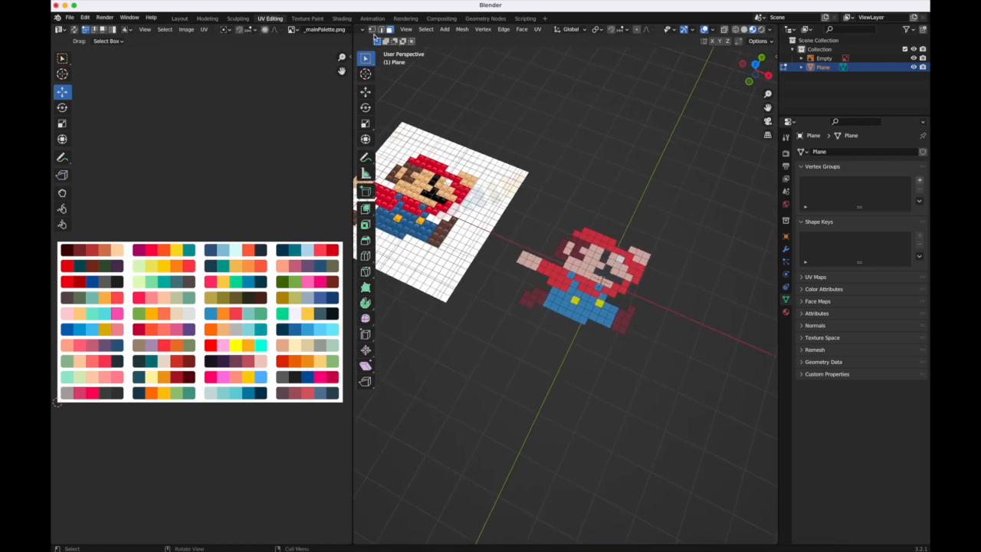
pyautogui.scroll(2, 429, 29)
pyautogui.click(397, 29)
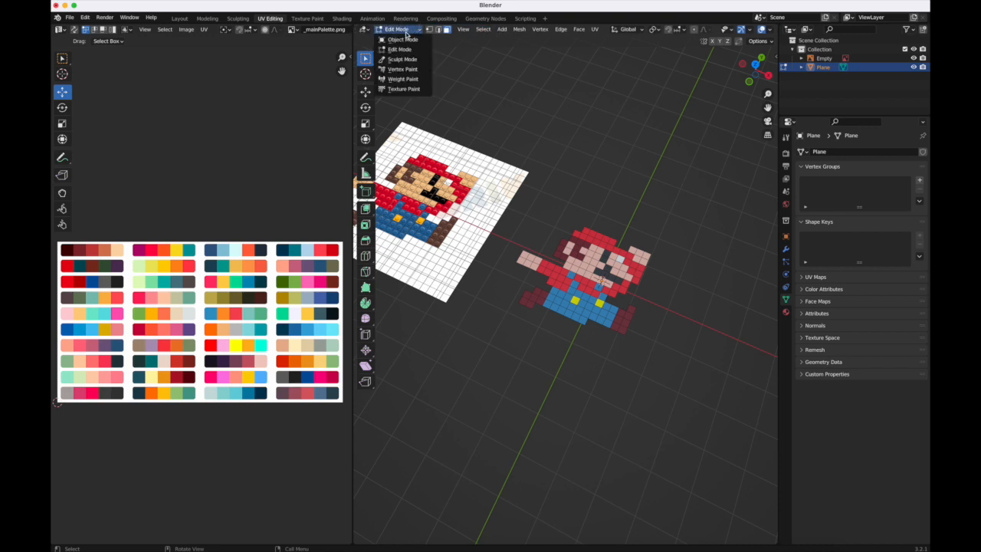
pyautogui.click(400, 38)
pyautogui.click(461, 177)
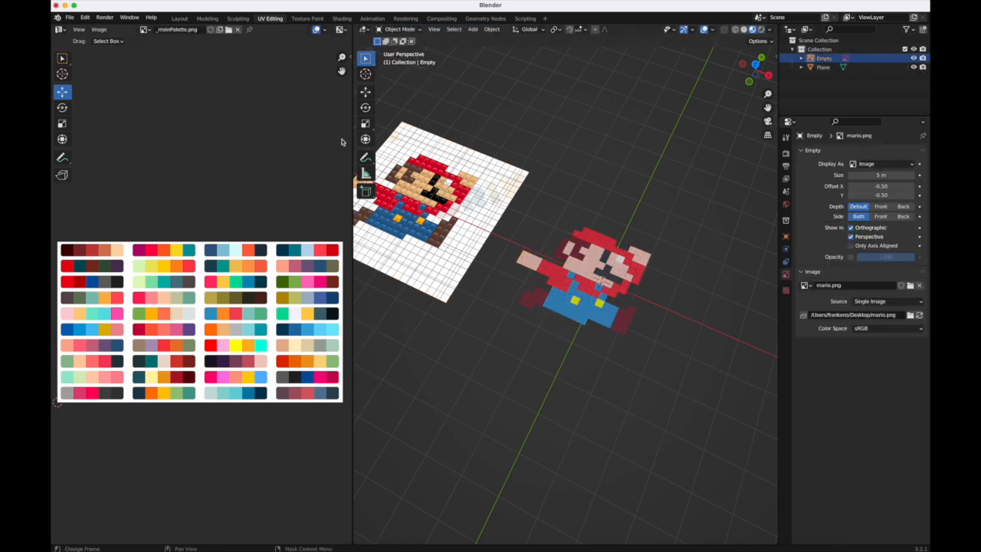
pyautogui.click(366, 138)
pyautogui.keyDown('shift'); pyautogui.moveTo(461, 192); pyautogui.dragTo(517, 181, button='middle'); pyautogui.keyUp('shift')
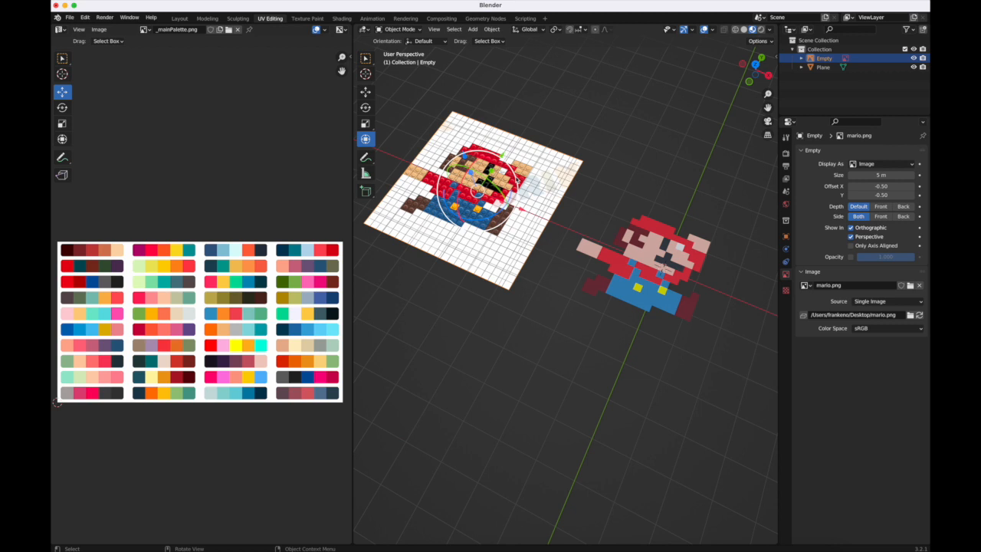
pyautogui.press('x')
pyautogui.click(516, 178)
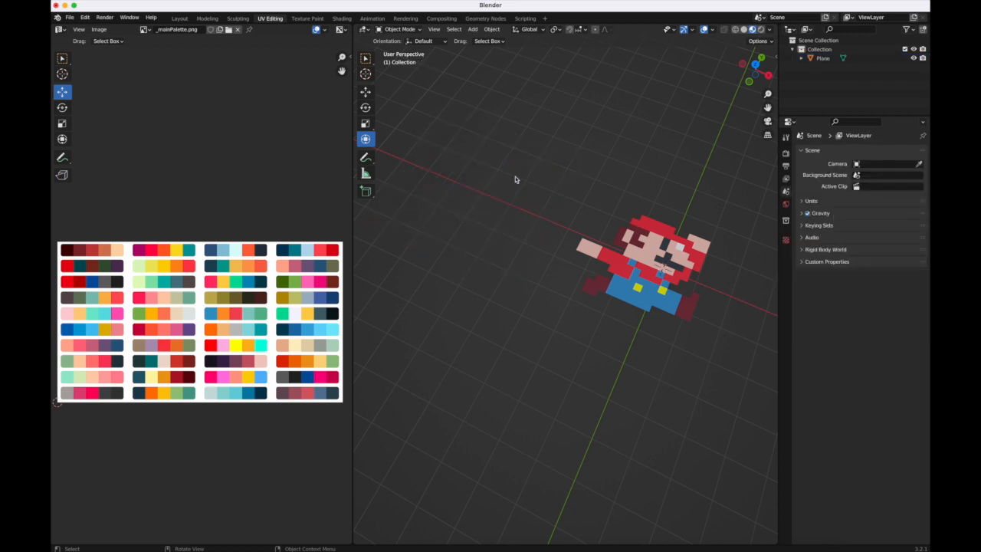
# Select all faces of the Mario plane in Edit Mode and extrude them upward about 0.41 m with Extrude Manifold from the right view
pyautogui.moveTo(677, 345); pyautogui.dragTo(538, 248, button='middle')
pyautogui.click(537, 249)
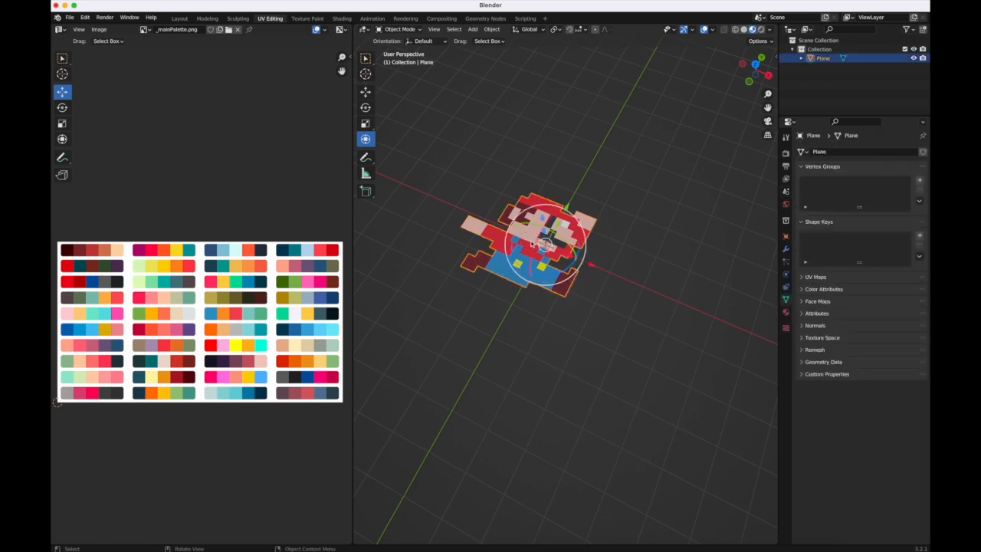
pyautogui.click(400, 30)
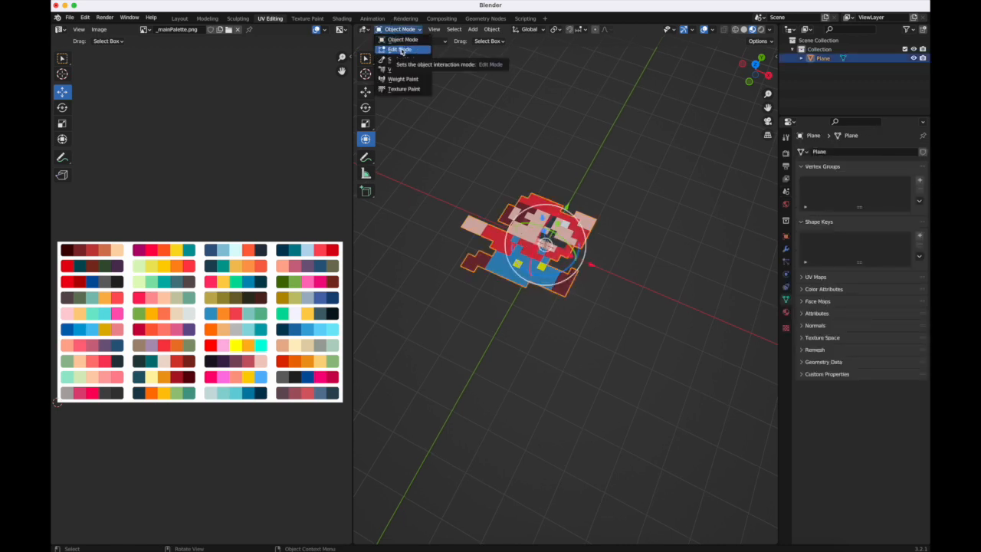
pyautogui.click(402, 47)
pyautogui.press('Tab')
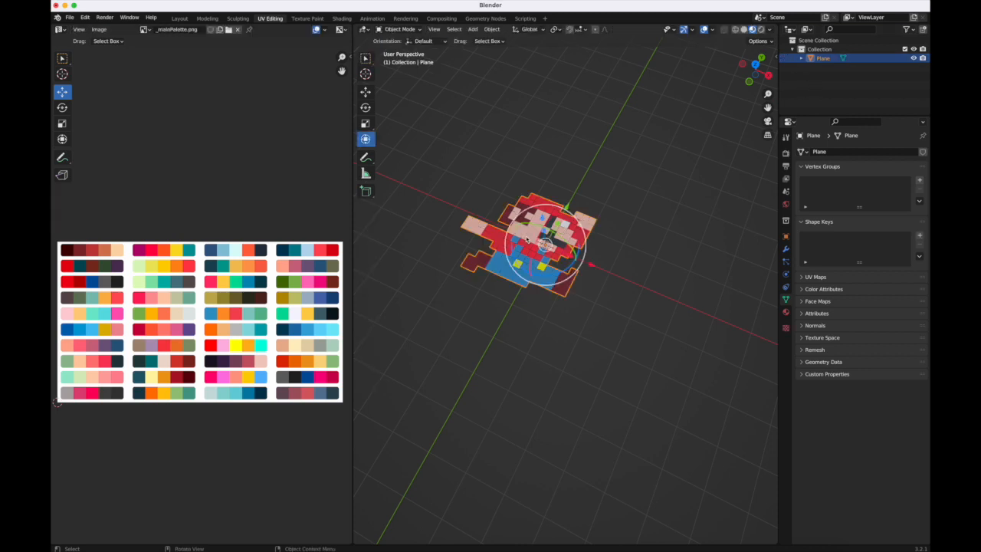
pyautogui.press('Tab')
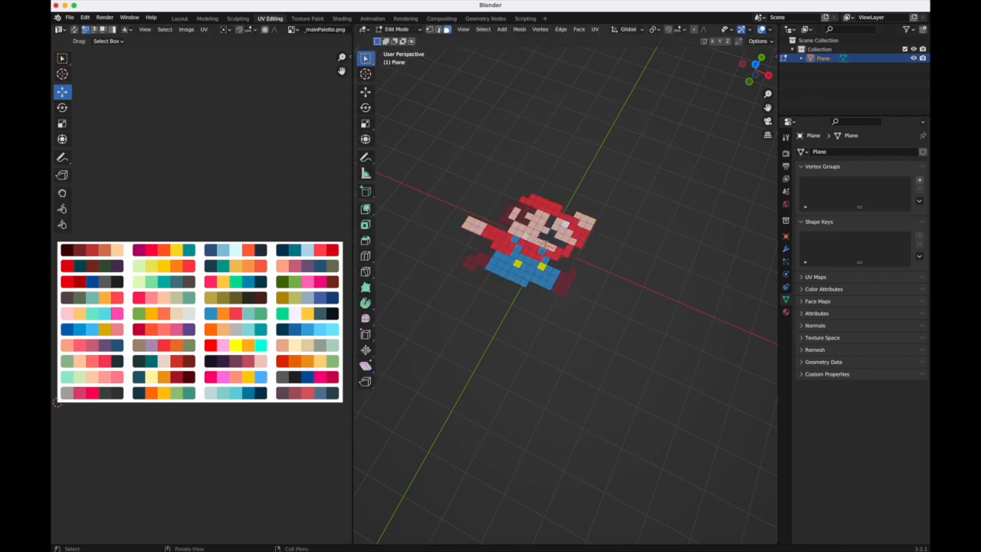
pyautogui.press('a')
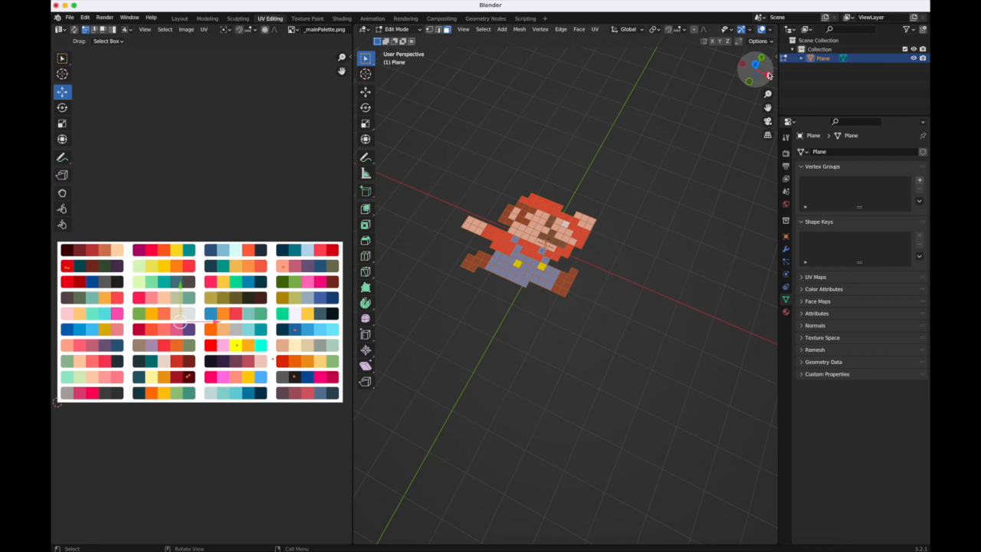
pyautogui.click(768, 75)
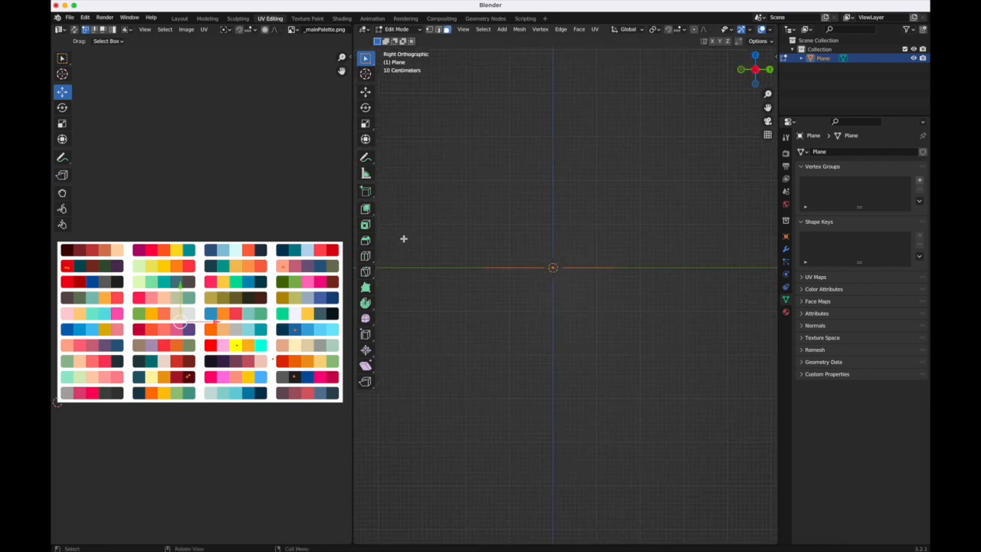
pyautogui.click(366, 213)
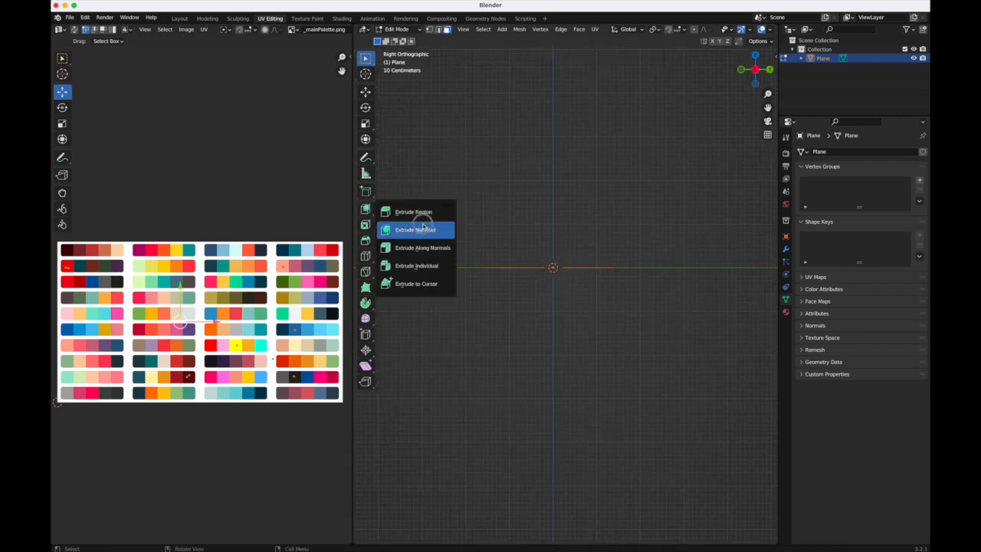
pyautogui.click(428, 230)
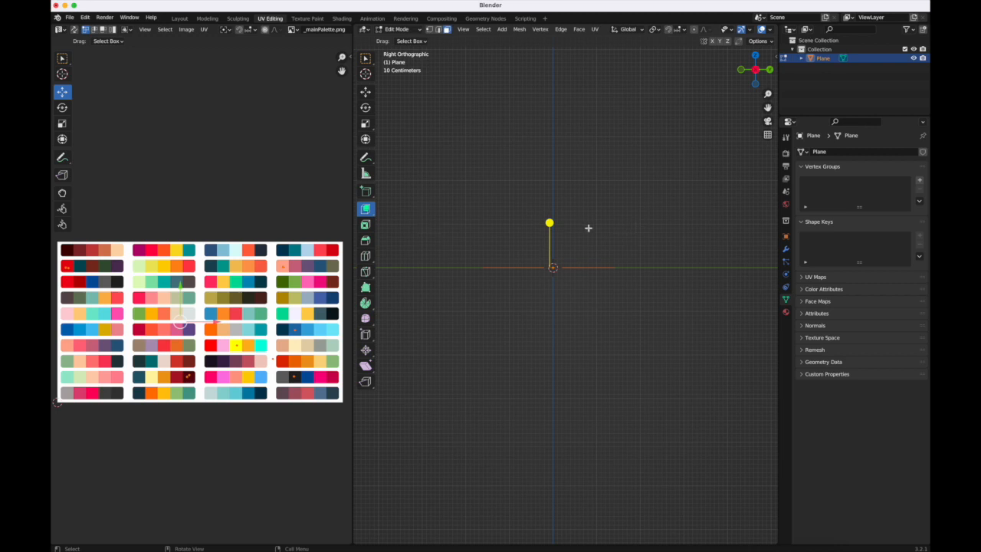
pyautogui.moveTo(548, 222); pyautogui.dragTo(552, 199)
pyautogui.moveTo(558, 191); pyautogui.dragTo(636, 261, button='middle')
# Examine the extruded Mario in Object Mode and in the Sculpting workspace, and return to UV Editing
pyautogui.click(396, 30)
pyautogui.click(400, 40)
pyautogui.moveTo(491, 153); pyautogui.dragTo(529, 170, button='middle')
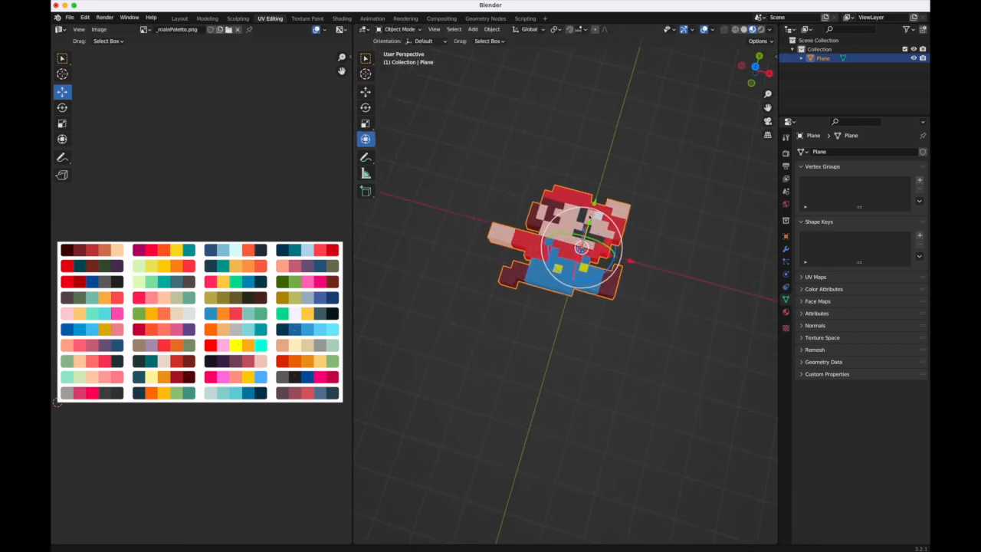
pyautogui.click(238, 19)
pyautogui.moveTo(544, 272); pyautogui.dragTo(501, 261, button='middle')
pyautogui.click(272, 19)
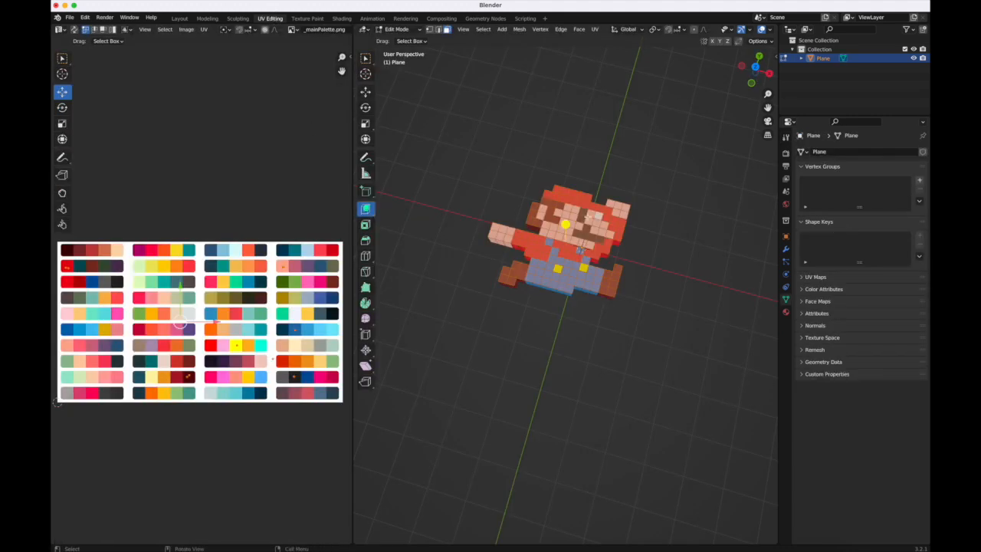
pyautogui.keyDown('shift'); pyautogui.moveTo(368, 86); pyautogui.dragTo(389, 100, button='middle'); pyautogui.keyUp('shift')
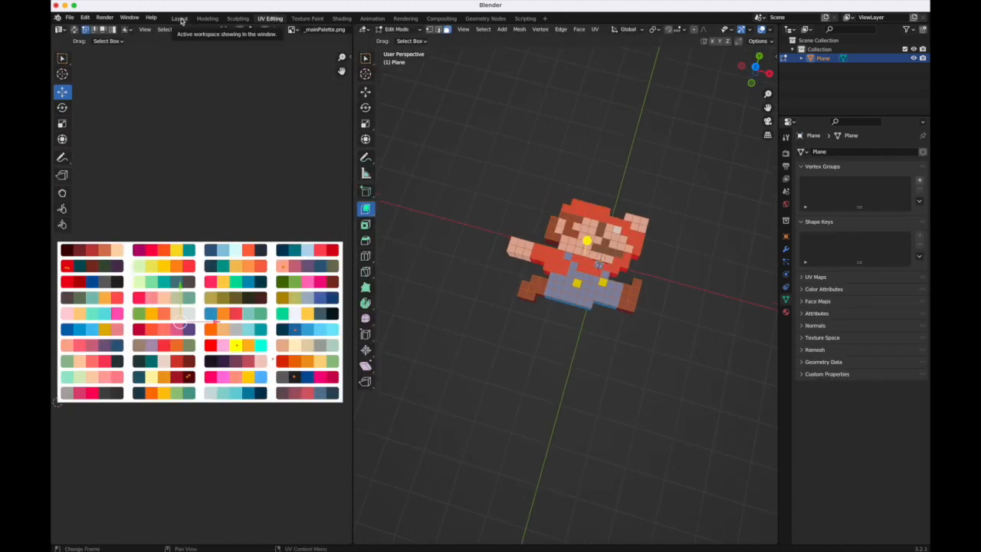
# In the Layout workspace, show the extruded Mario in Material Preview shading, deselect it and hide the viewport overlays
pyautogui.click(180, 19)
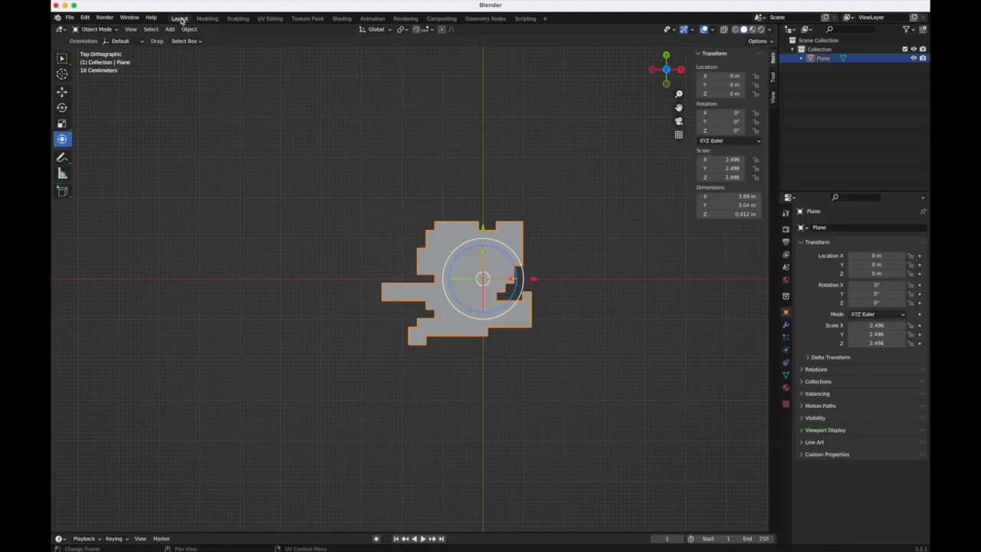
pyautogui.click(753, 29)
pyautogui.keyDown('shift'); pyautogui.moveTo(605, 271); pyautogui.dragTo(557, 254, button='middle'); pyautogui.keyUp('shift')
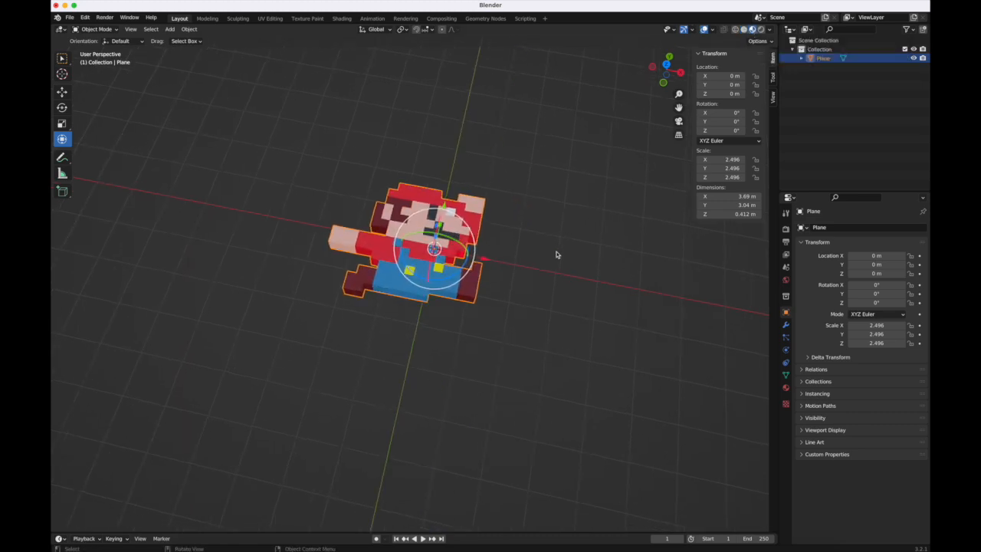
pyautogui.click(557, 247)
pyautogui.click(703, 29)
pyautogui.moveTo(501, 184); pyautogui.dragTo(529, 282, button='middle')
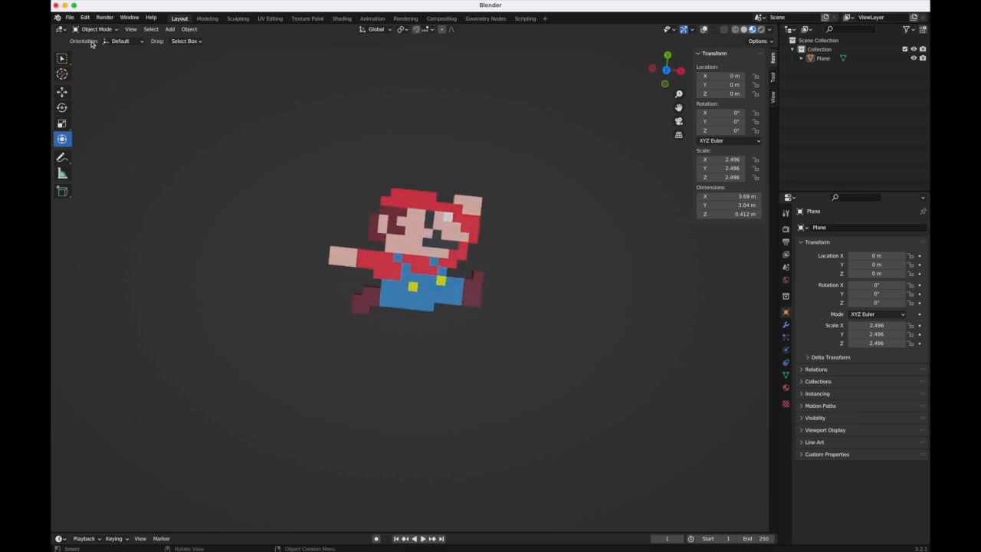
# Look up the FBX format among the export options and inspect the finished Mario model from several angles
pyautogui.click(70, 17)
pyautogui.moveTo(102, 148)
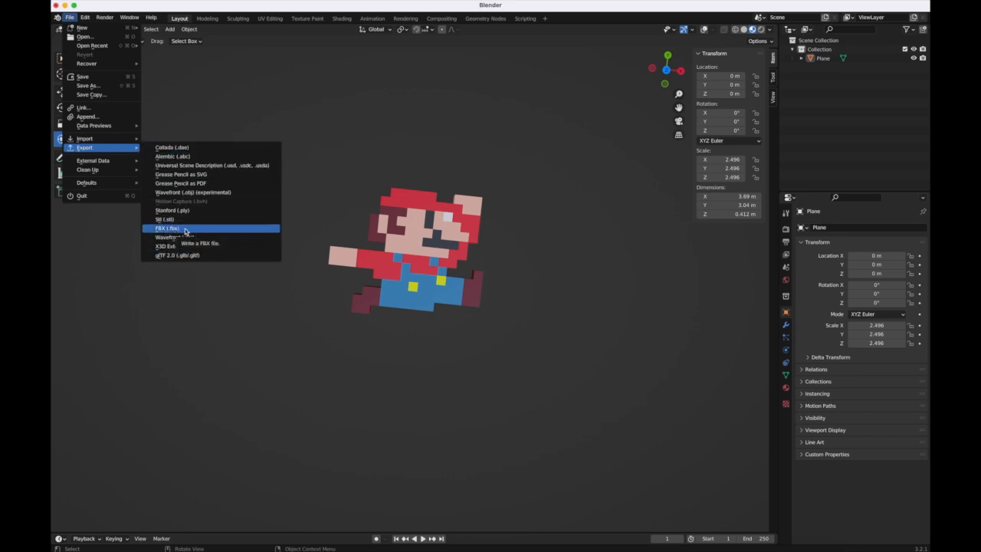
pyautogui.moveTo(510, 225); pyautogui.dragTo(492, 212, button='middle')
pyautogui.moveTo(514, 267); pyautogui.dragTo(501, 251, button='middle')
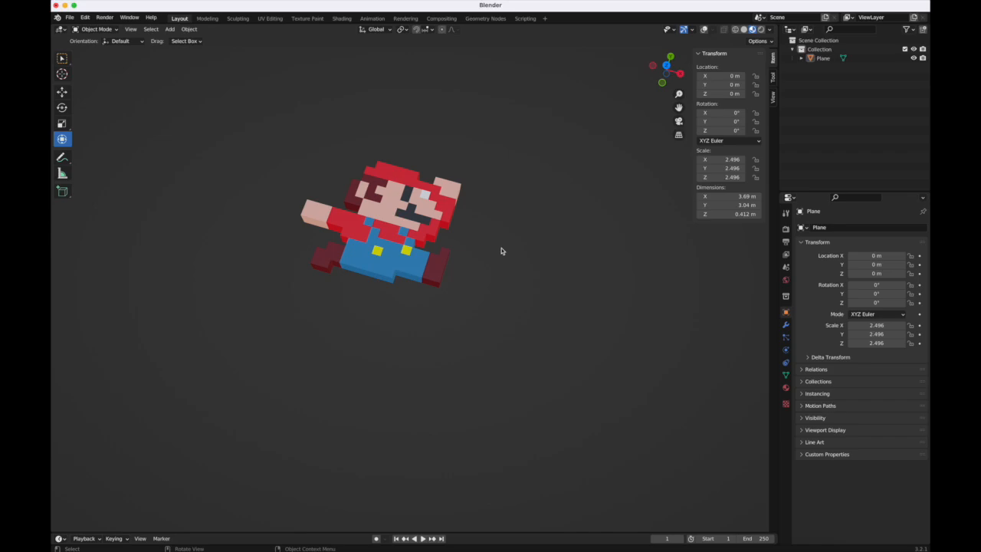
pyautogui.moveTo(499, 253); pyautogui.dragTo(480, 269, button='middle')
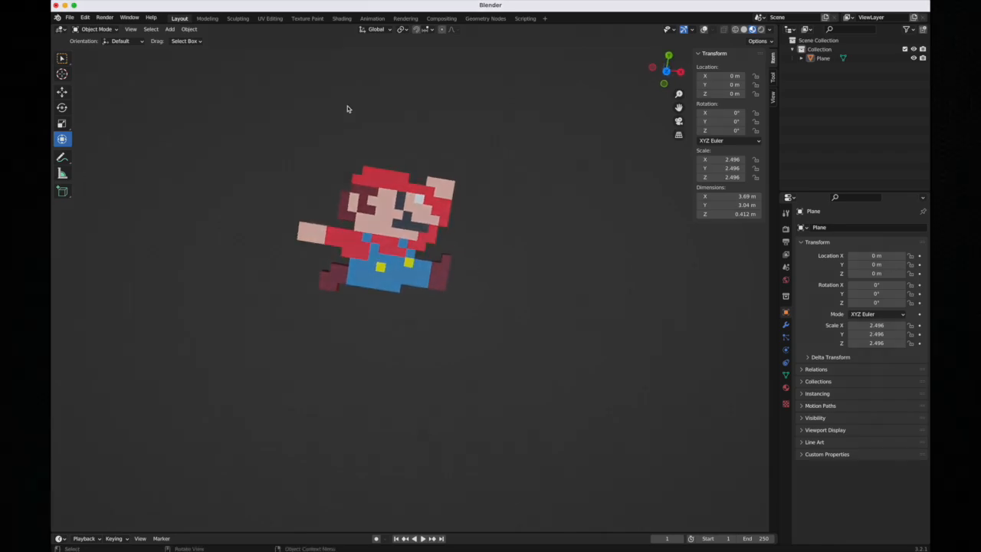